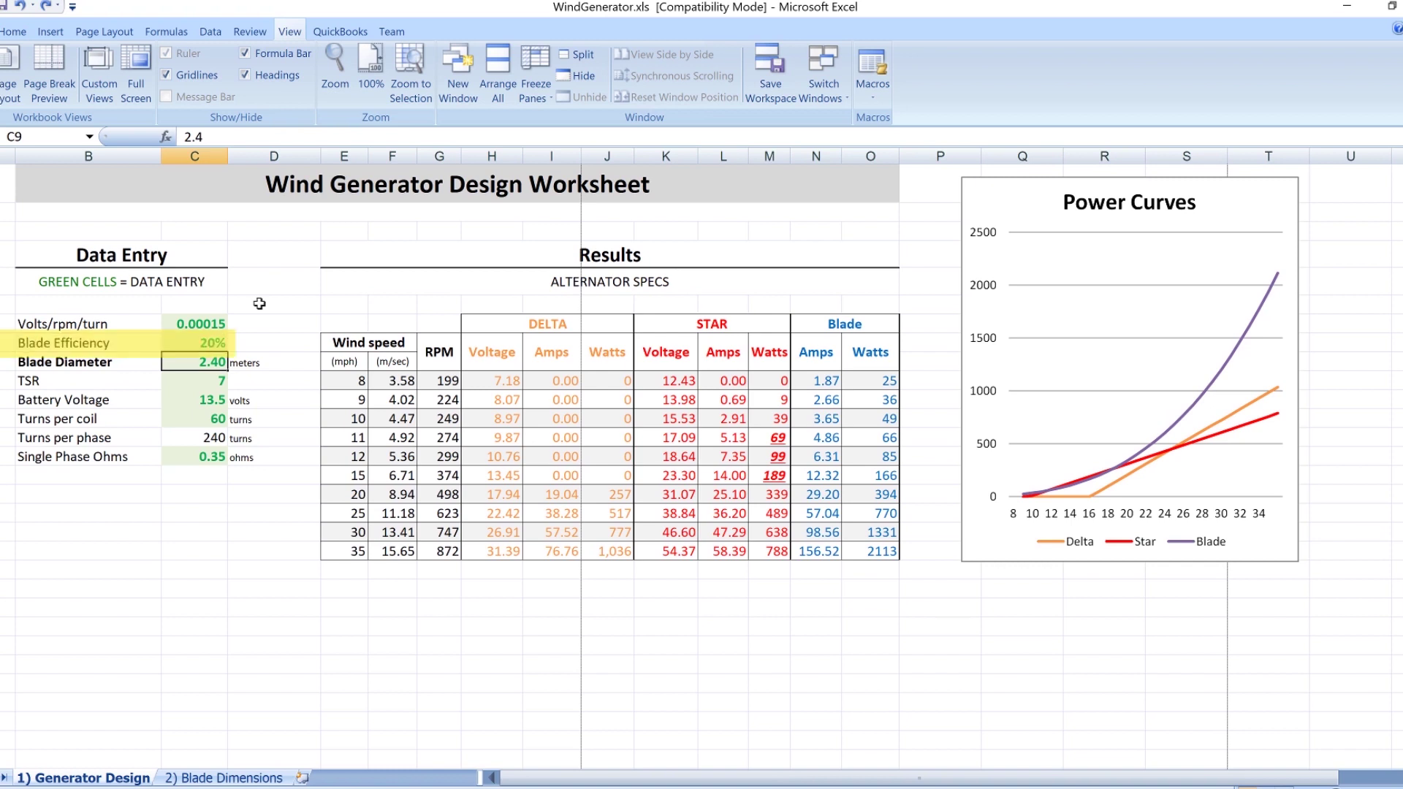
- Test blade diameters of 3 and 5 meters in the data entry section
{"action": "left_click", "coordinate": [214, 342]}
{"action": "left_click", "coordinate": [222, 363]}
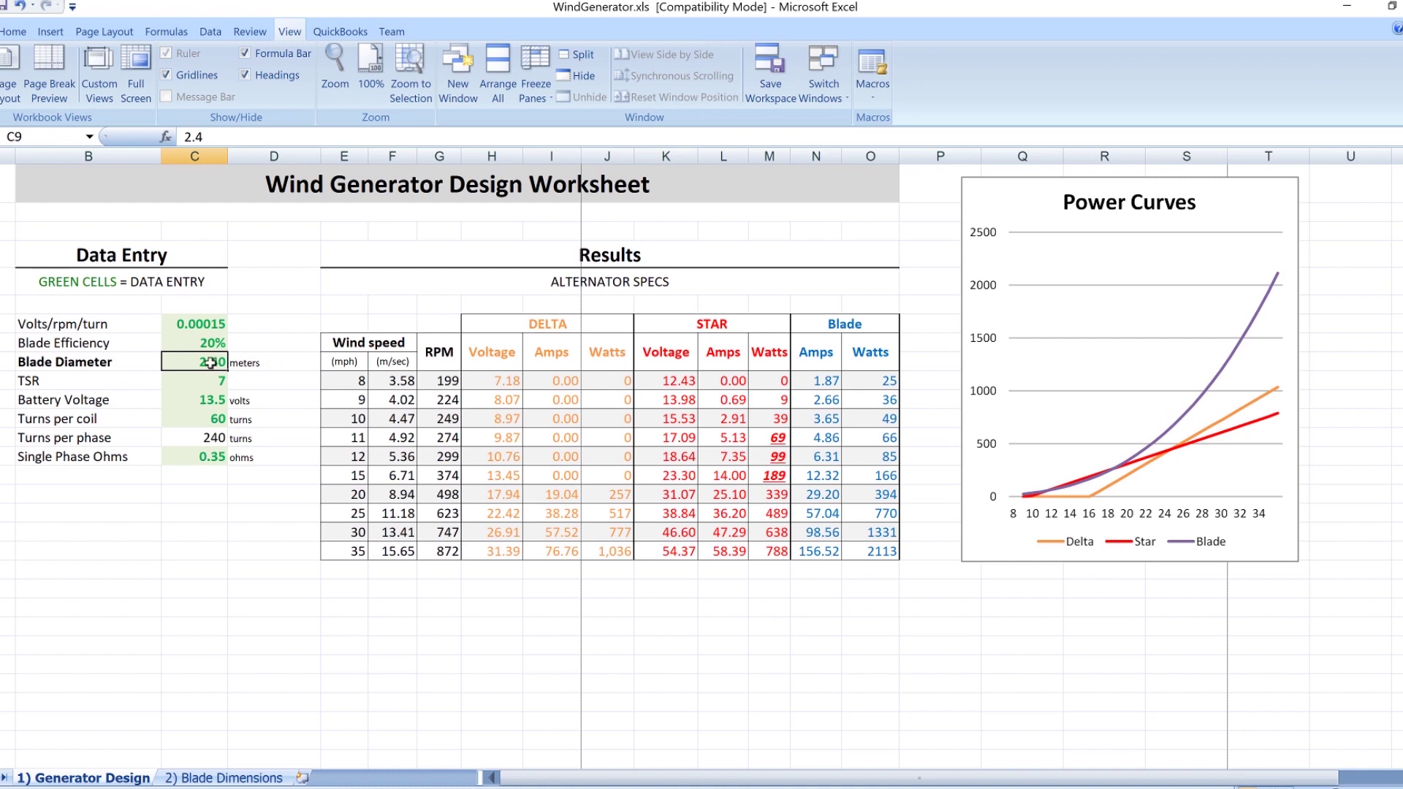
{"action": "type", "text": "3"}
{"action": "key", "text": "Return"}
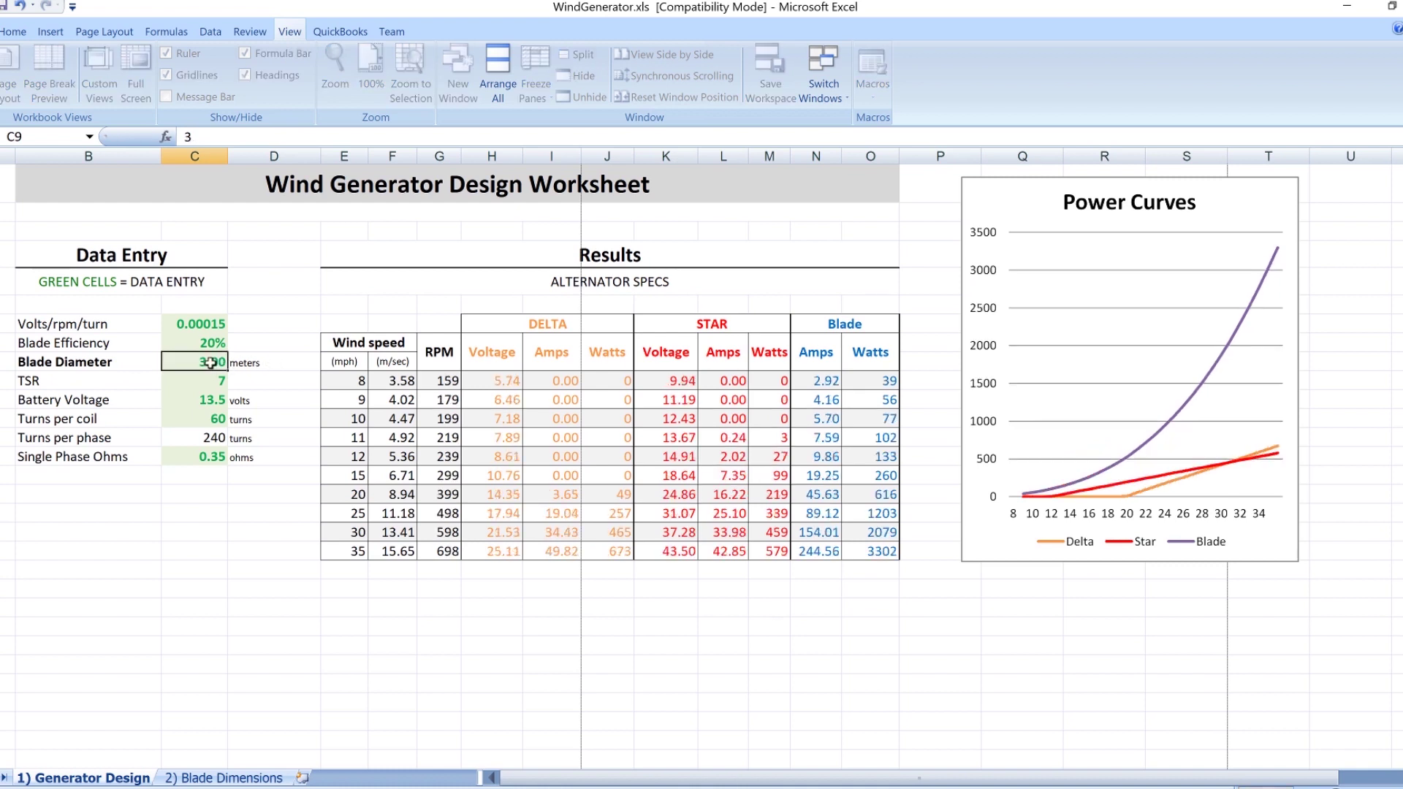
{"action": "left_click", "coordinate": [211, 363]}
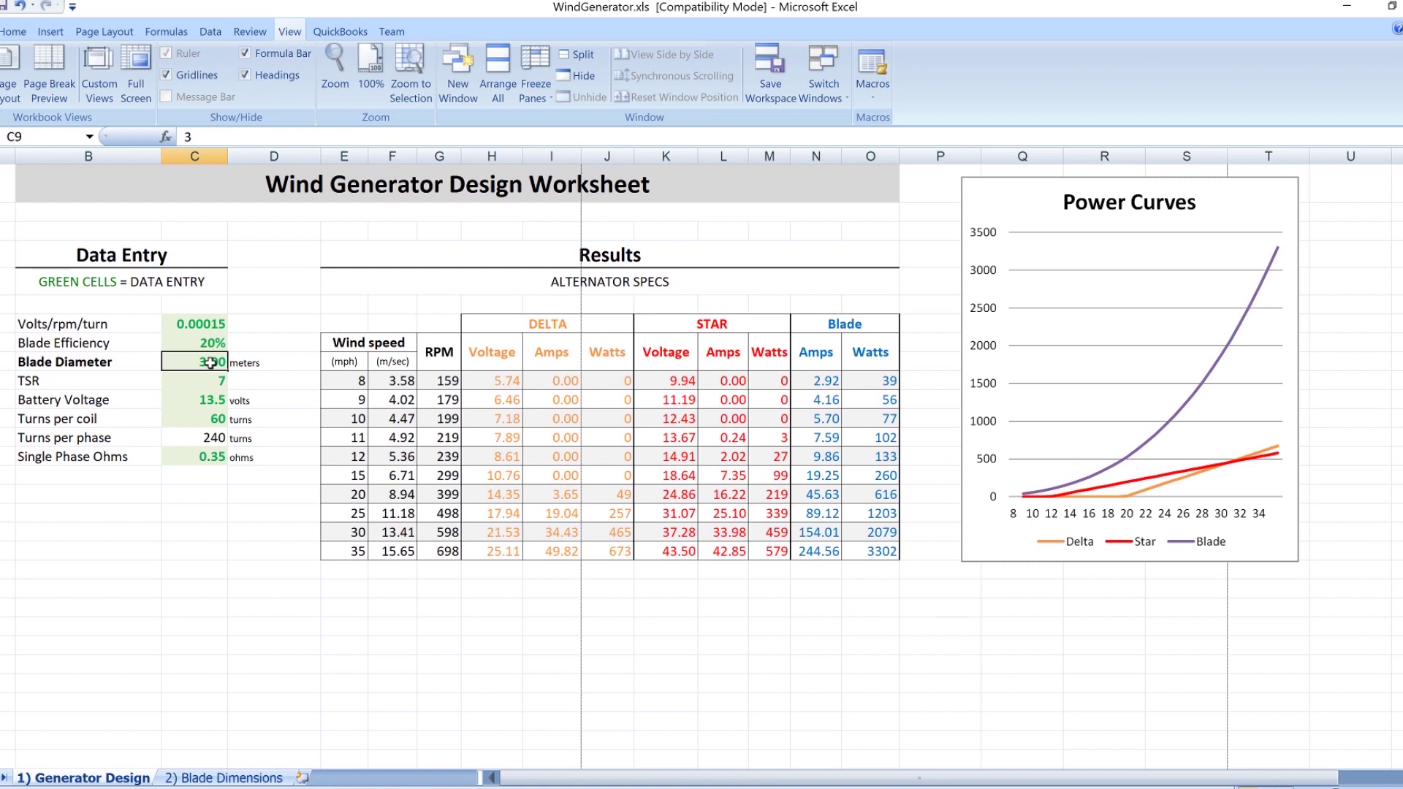
{"action": "type", "text": "5"}
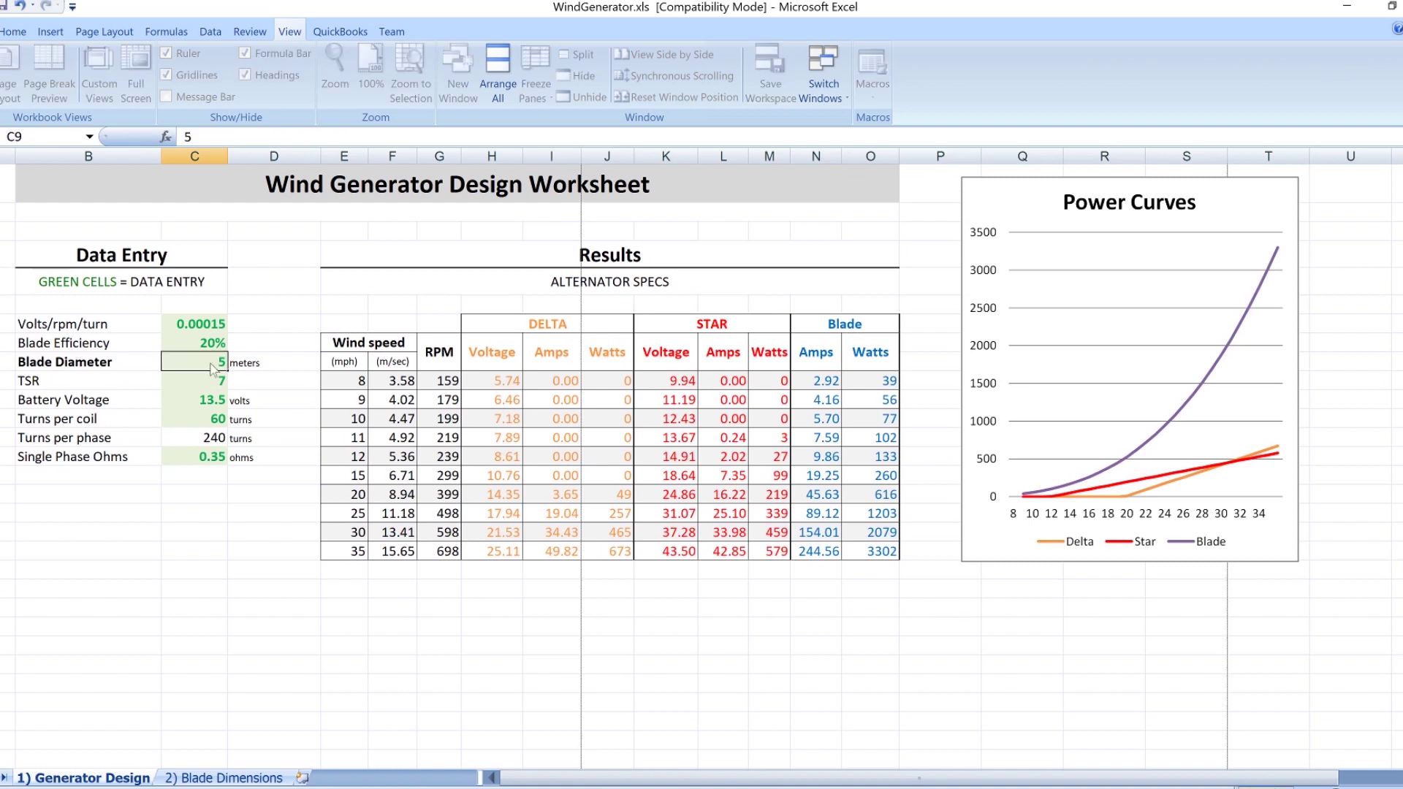
{"action": "key", "text": "Return"}
- Test a blade diameter of 2 meters and return the diameter to 2.4 meters
{"action": "left_click", "coordinate": [211, 363]}
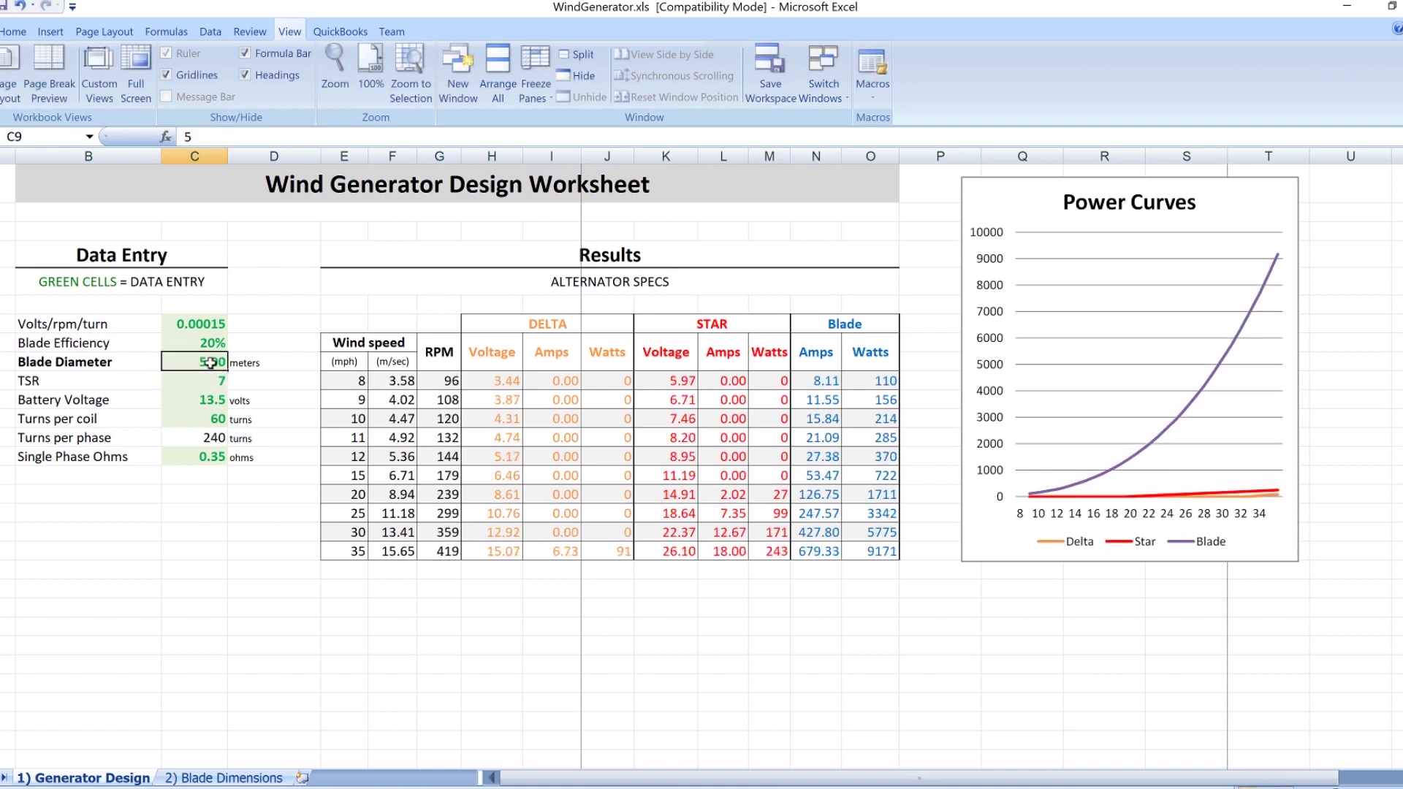
{"action": "type", "text": "2.5"}
{"action": "key", "text": "Return"}
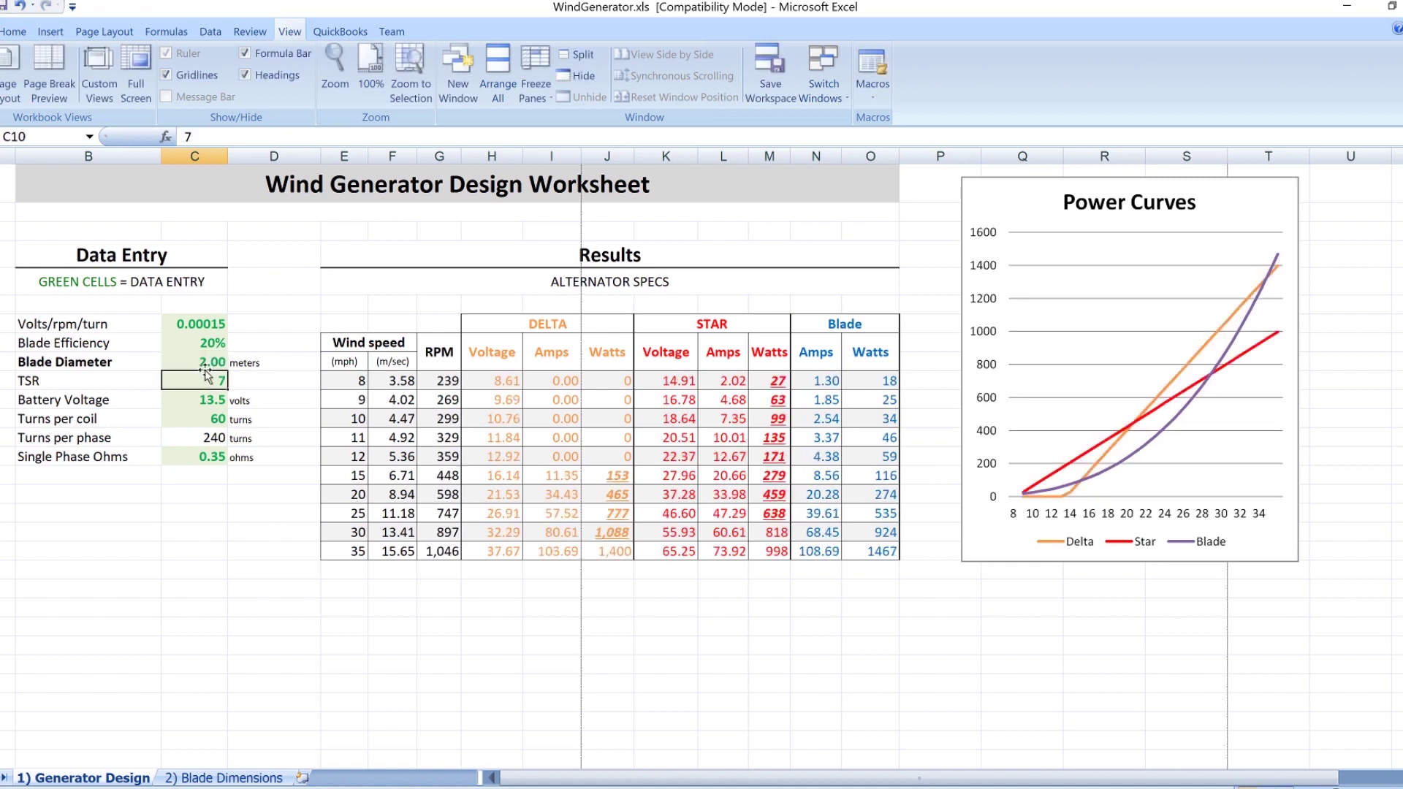
{"action": "left_click", "coordinate": [205, 369]}
{"action": "type", "text": "2.4"}
{"action": "key", "text": "Return"}
{"action": "left_click", "coordinate": [205, 369]}
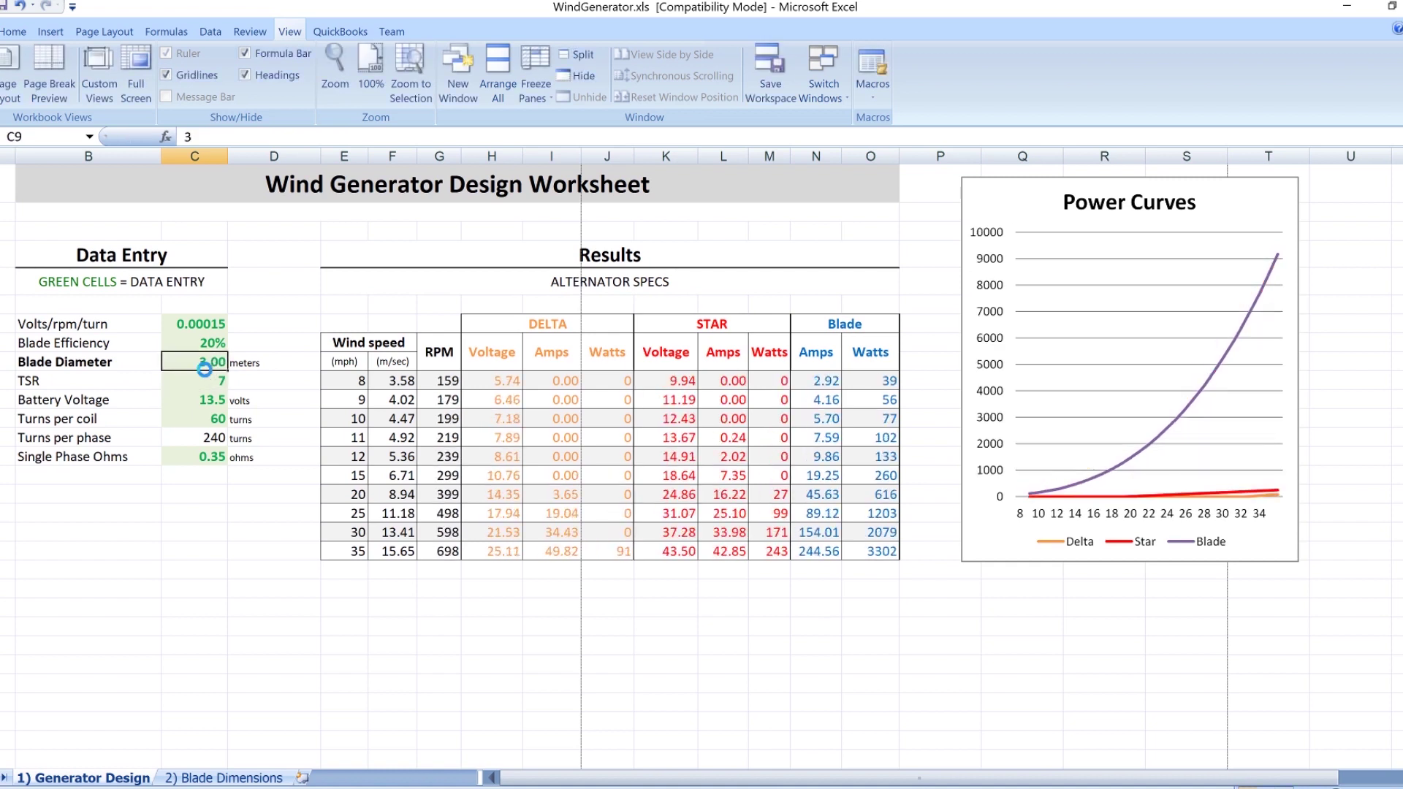
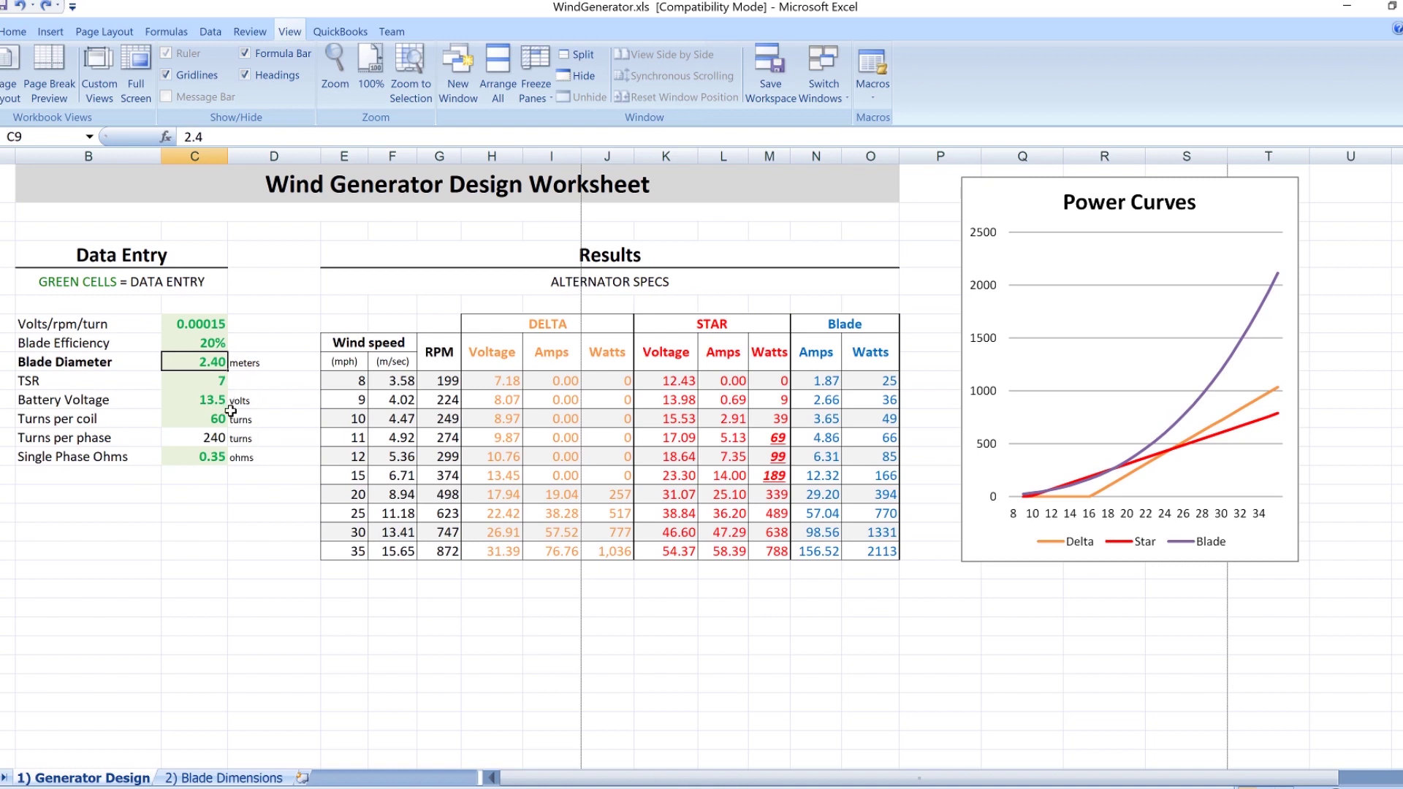
- Check the formula behind the turns per phase value
{"action": "left_click", "coordinate": [200, 437]}
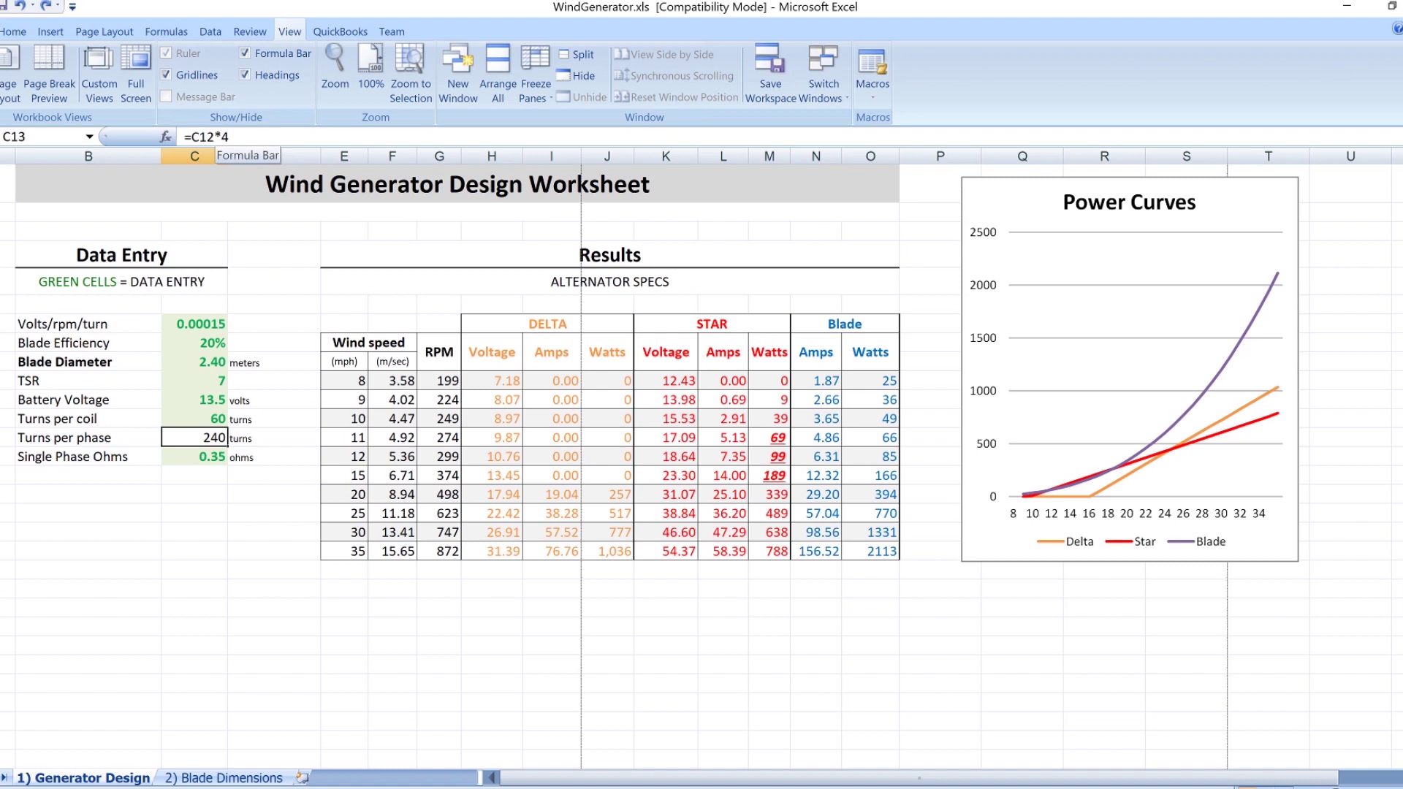
{"action": "left_click", "coordinate": [270, 437]}
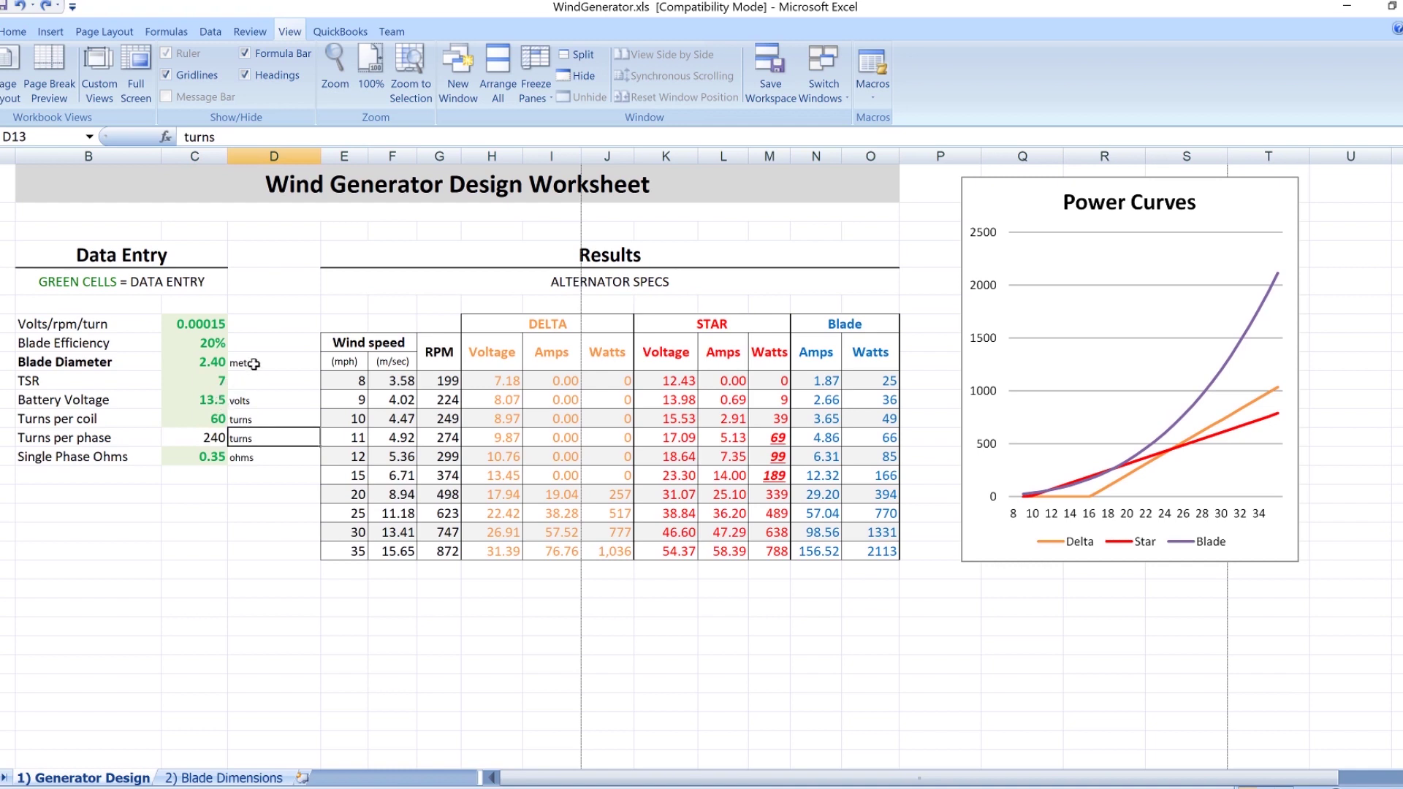
- Test a battery voltage of 13 volts and return it to 13.5 volts
{"action": "left_click", "coordinate": [213, 400]}
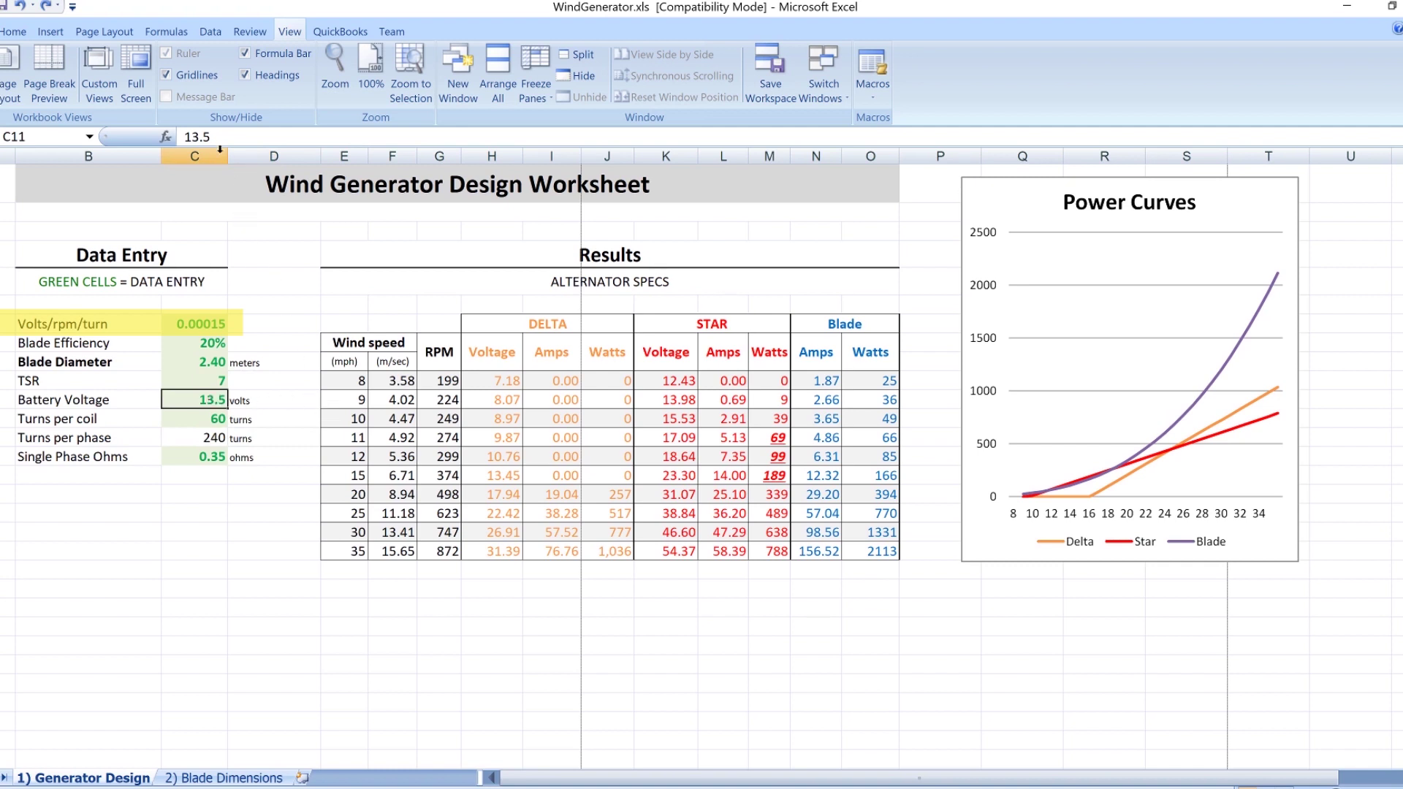
{"action": "key", "text": "F2"}
{"action": "left_click_drag", "start_coordinate": [211, 139], "coordinate": [173, 143]}
{"action": "type", "text": "13"}
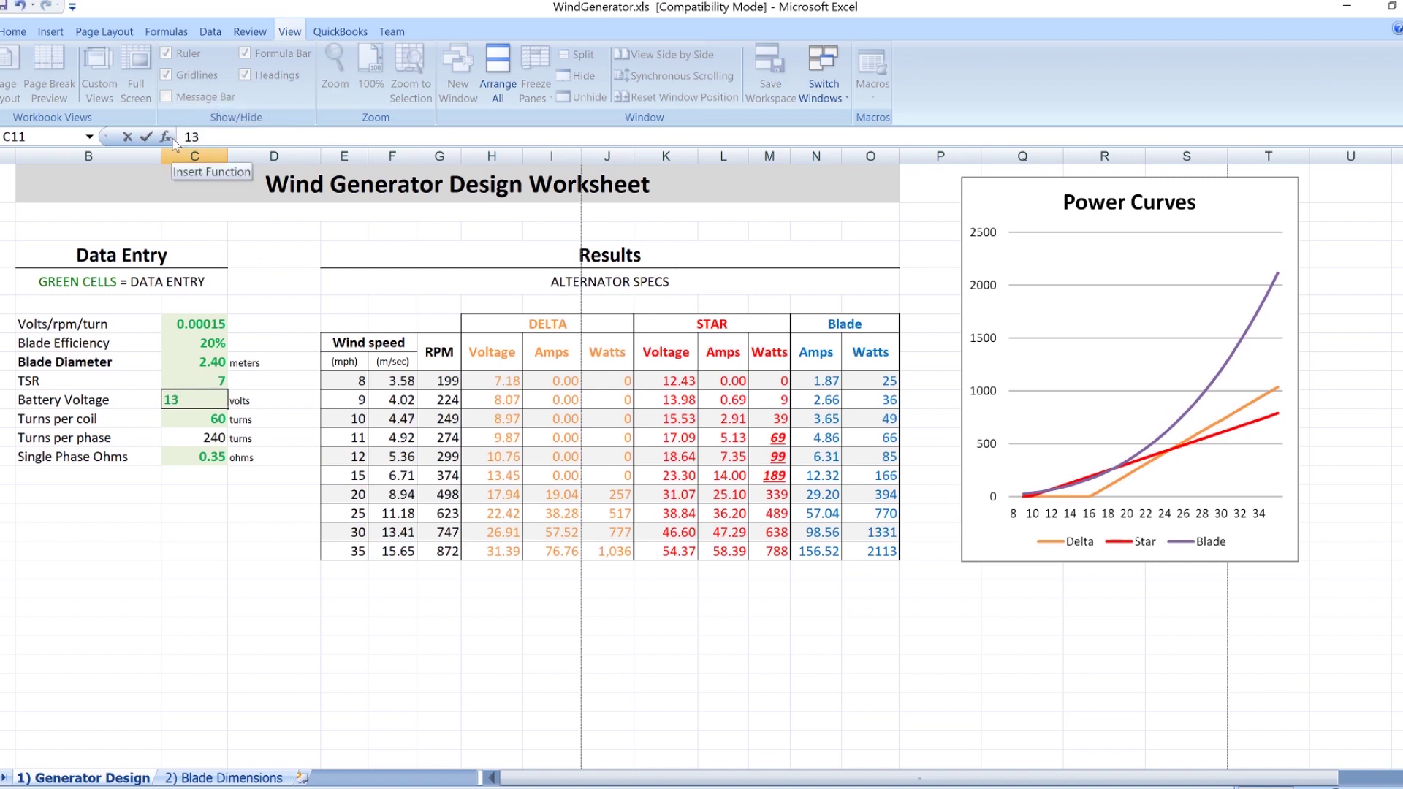
{"action": "key", "text": "Return"}
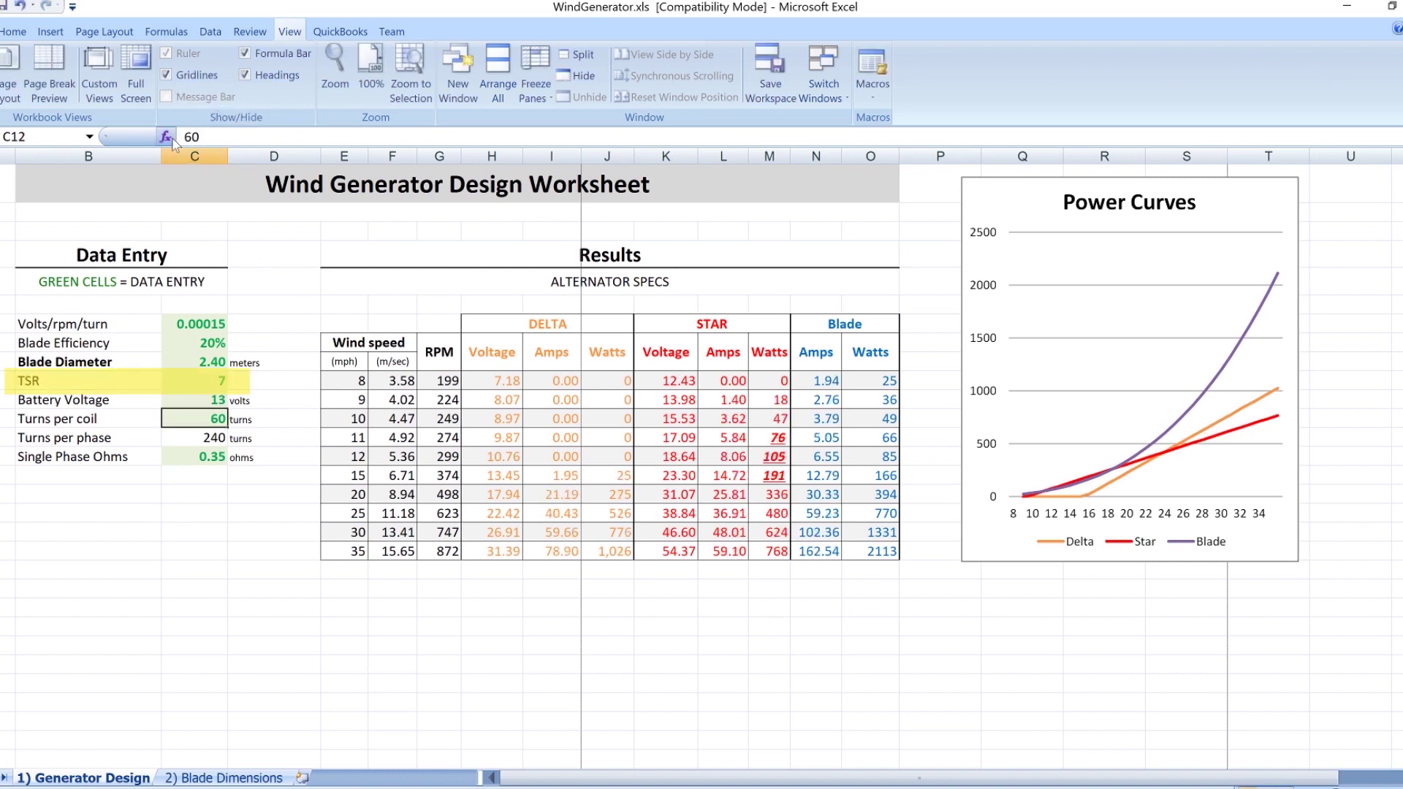
{"action": "left_click", "coordinate": [213, 398]}
{"action": "type", "text": "13.5"}
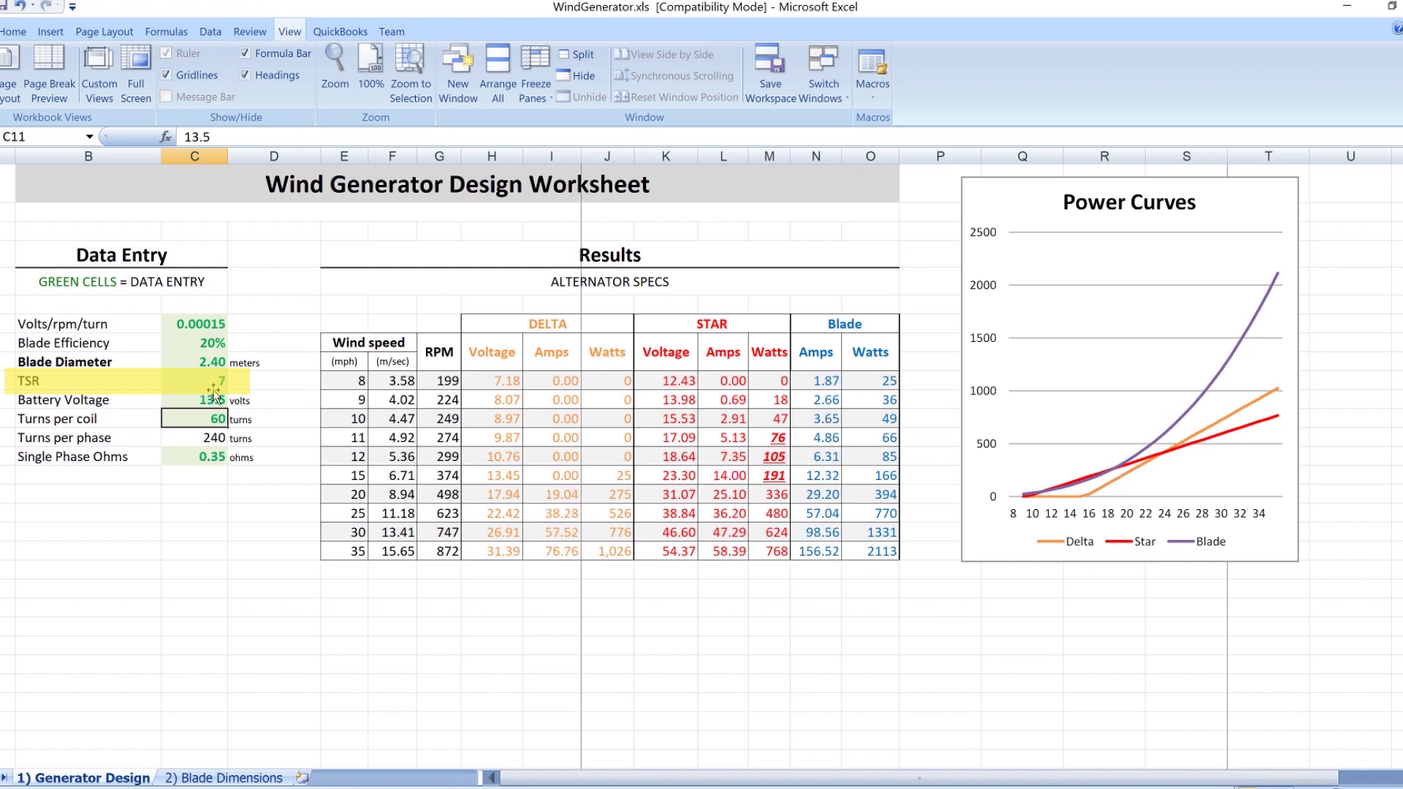
- Test TSR values of 6 and 5 in the data entry section and return TSR to 7
{"action": "left_click", "coordinate": [216, 382]}
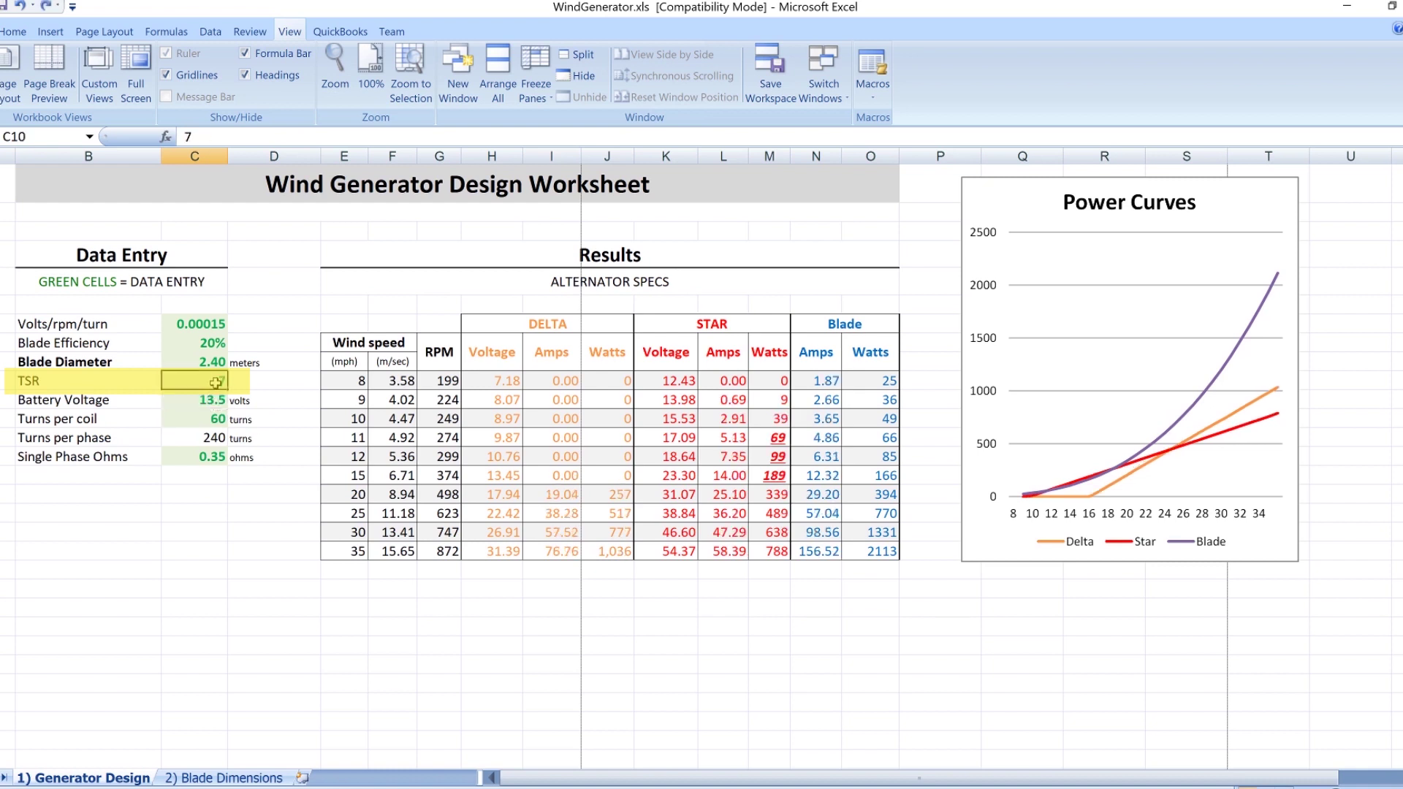
{"action": "type", "text": "6"}
{"action": "key", "text": "Return"}
{"action": "left_click", "coordinate": [217, 381]}
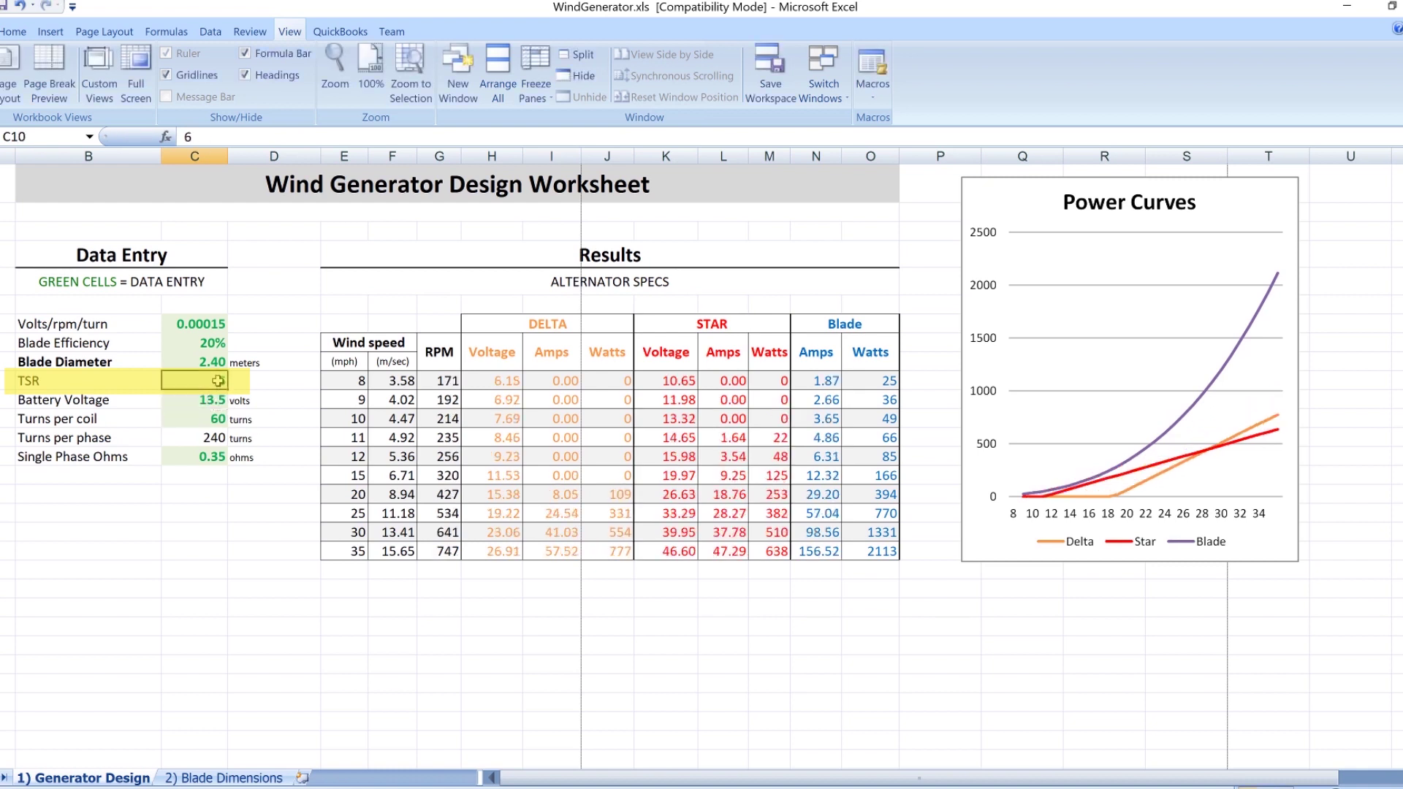
{"action": "type", "text": "5"}
{"action": "key", "text": "Return"}
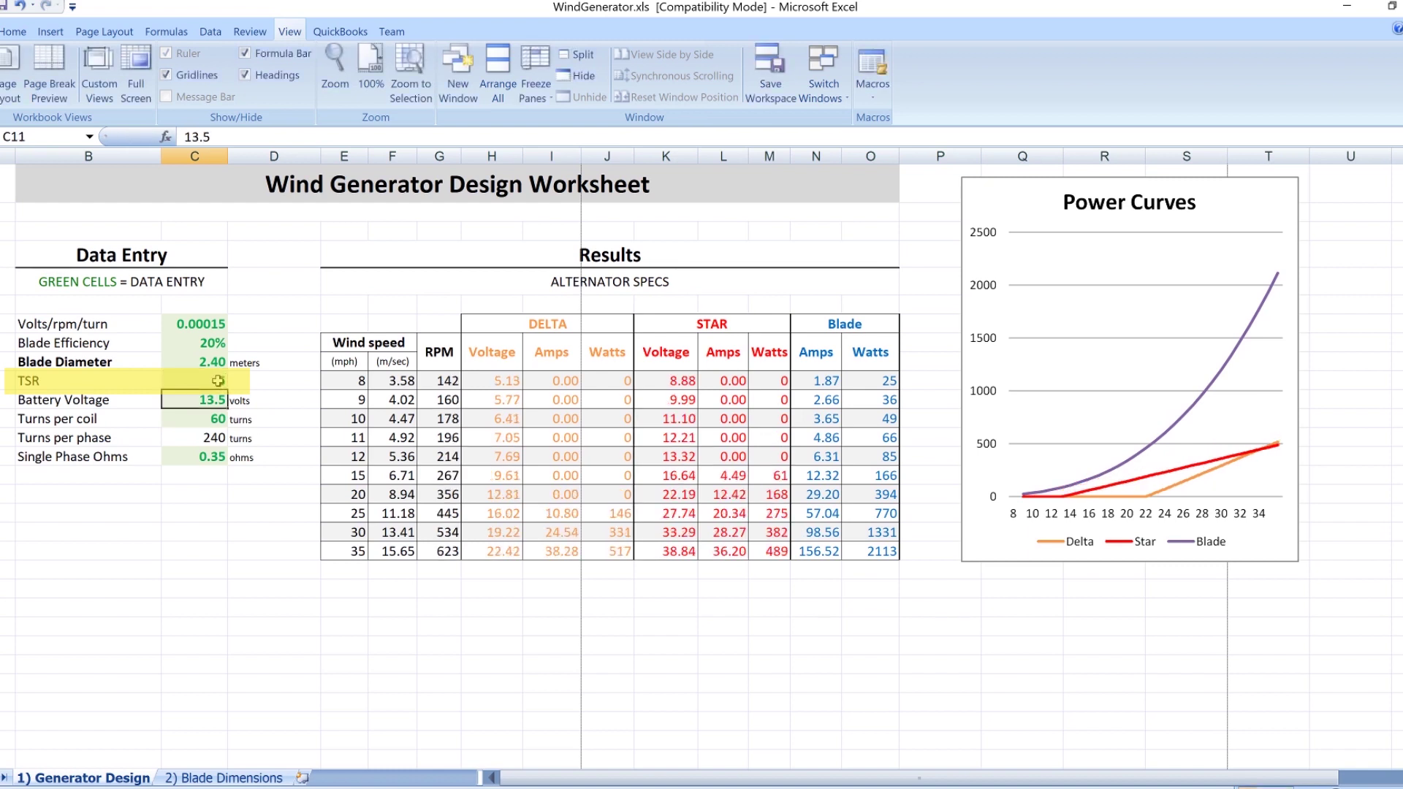
{"action": "left_click", "coordinate": [218, 381]}
{"action": "type", "text": "7"}
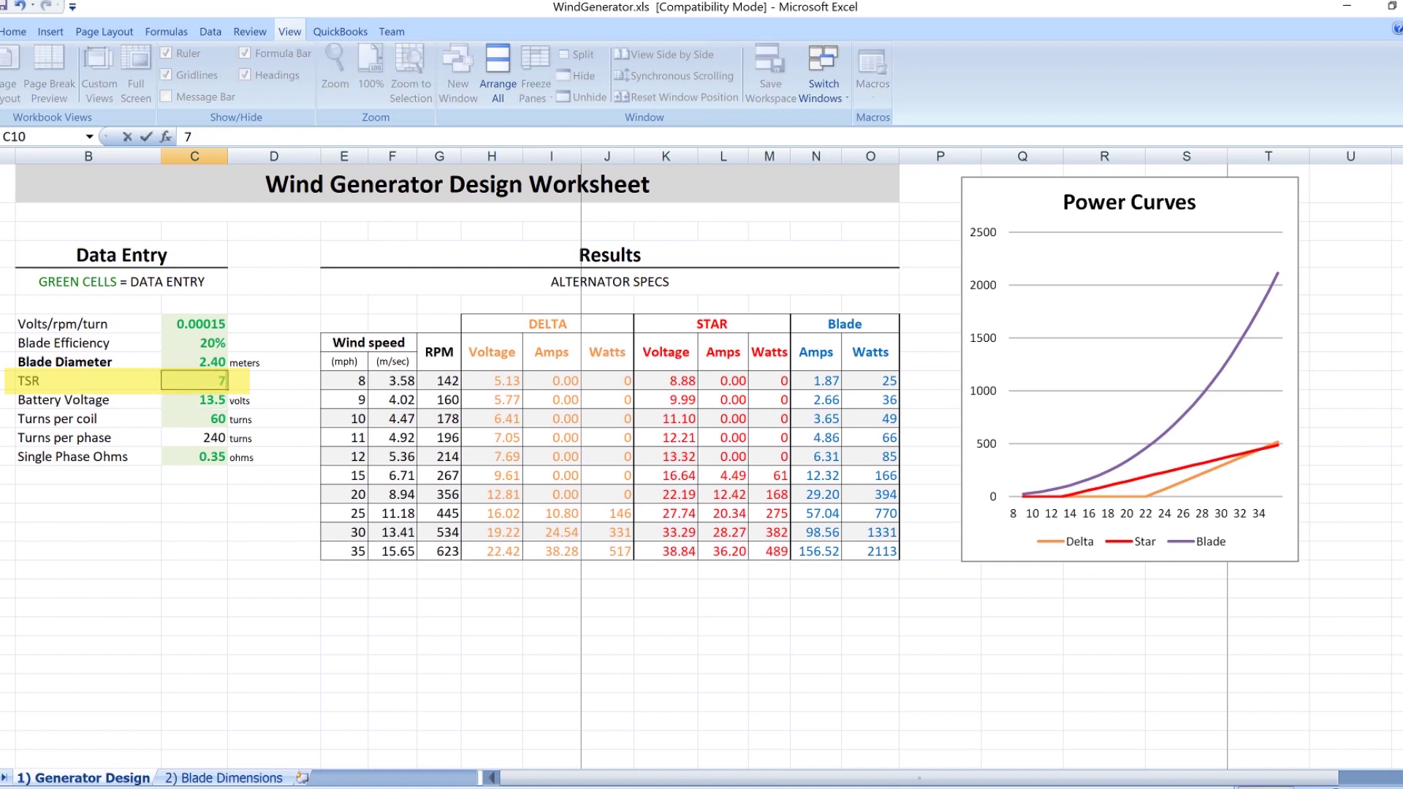
{"action": "key", "text": "Return"}
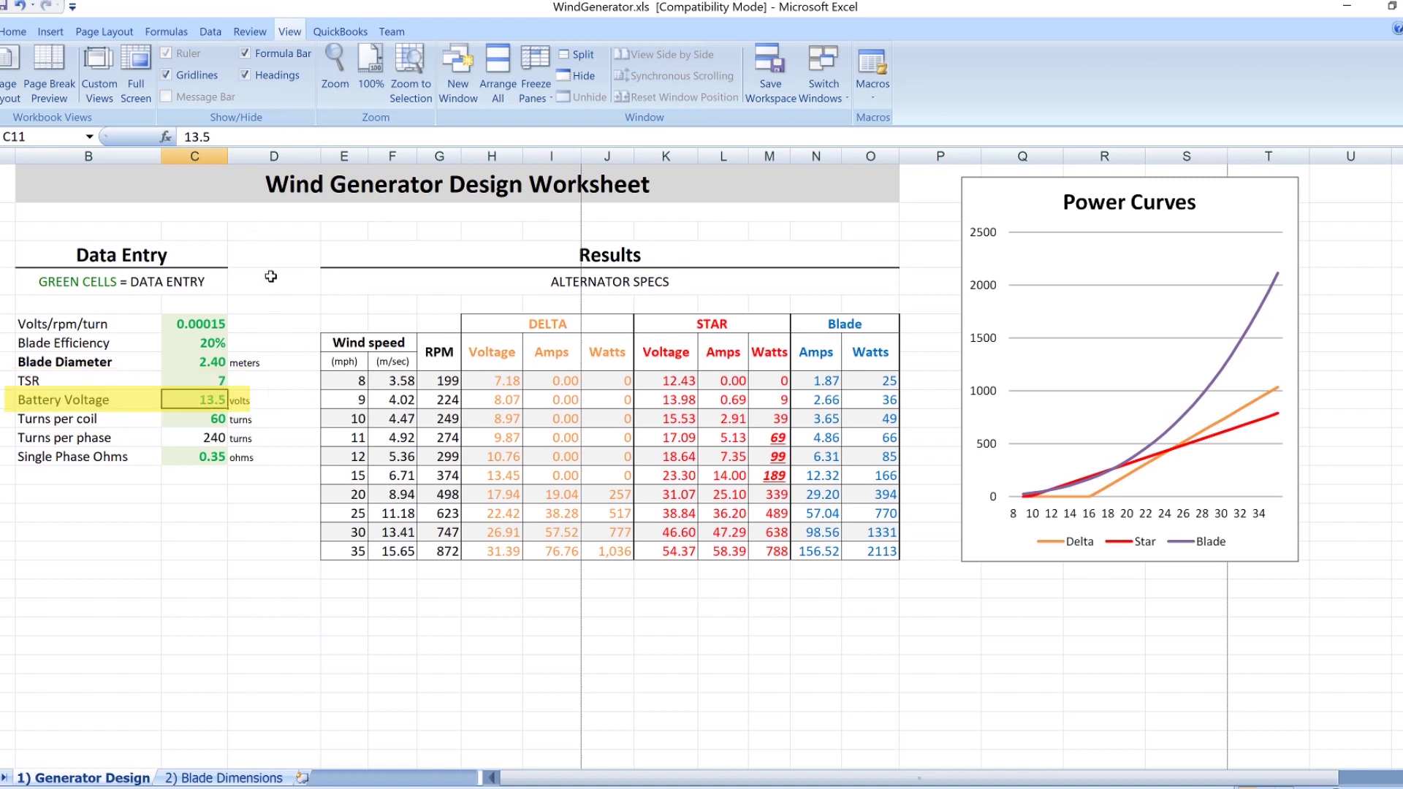
- Test battery voltages of 12.5 and 11 volts in the data entry section
{"action": "type", "text": "12"}
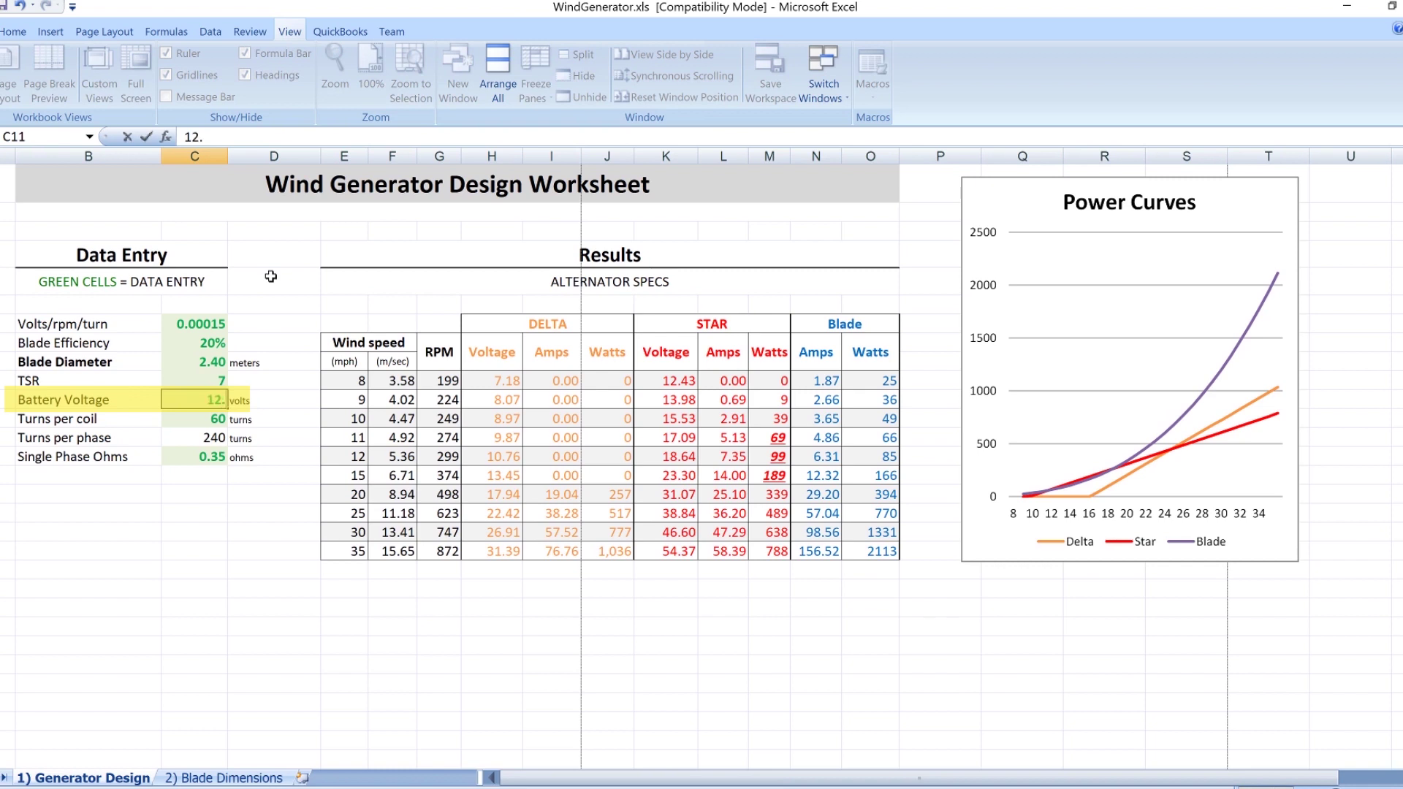
{"action": "type", "text": ".5"}
{"action": "key", "text": "Return"}
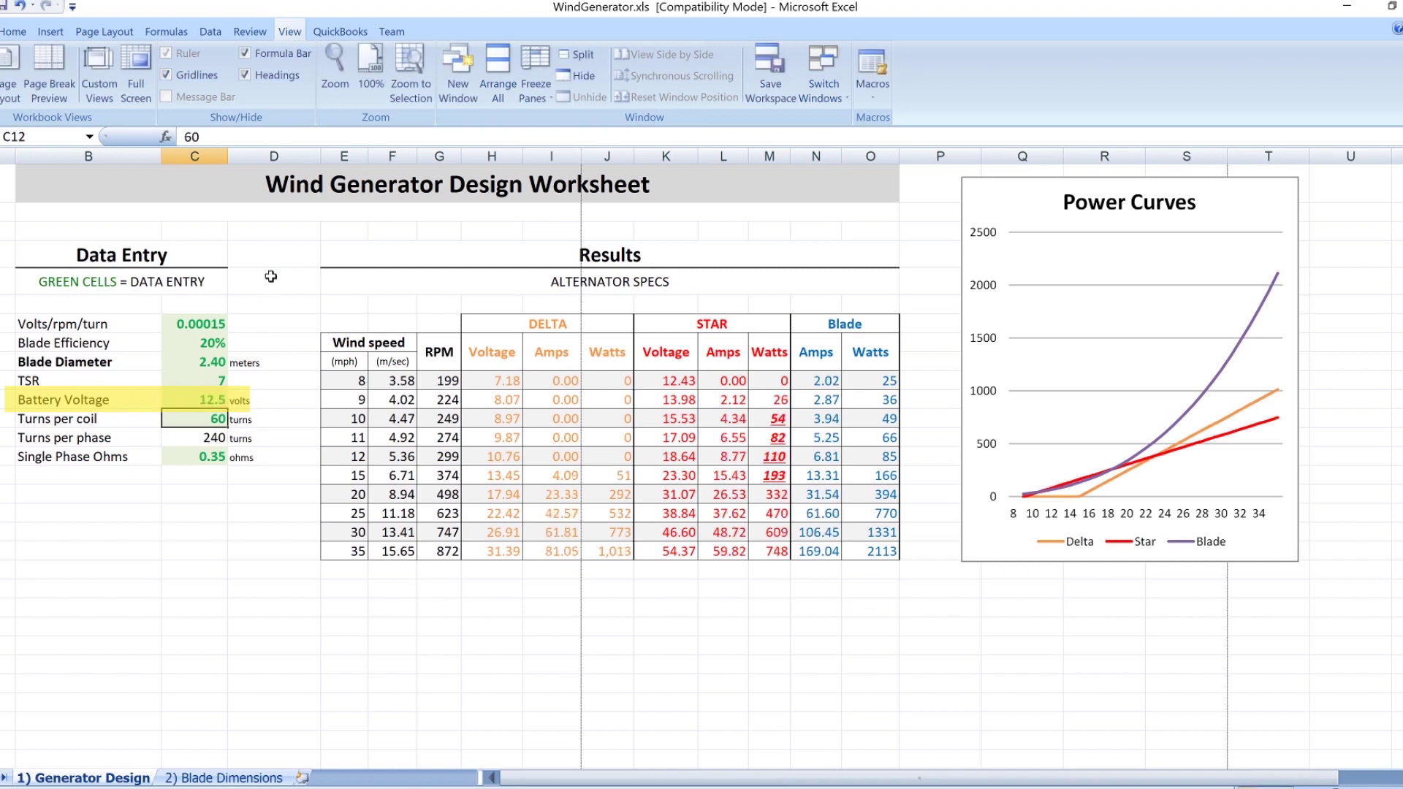
{"action": "left_click", "coordinate": [213, 397]}
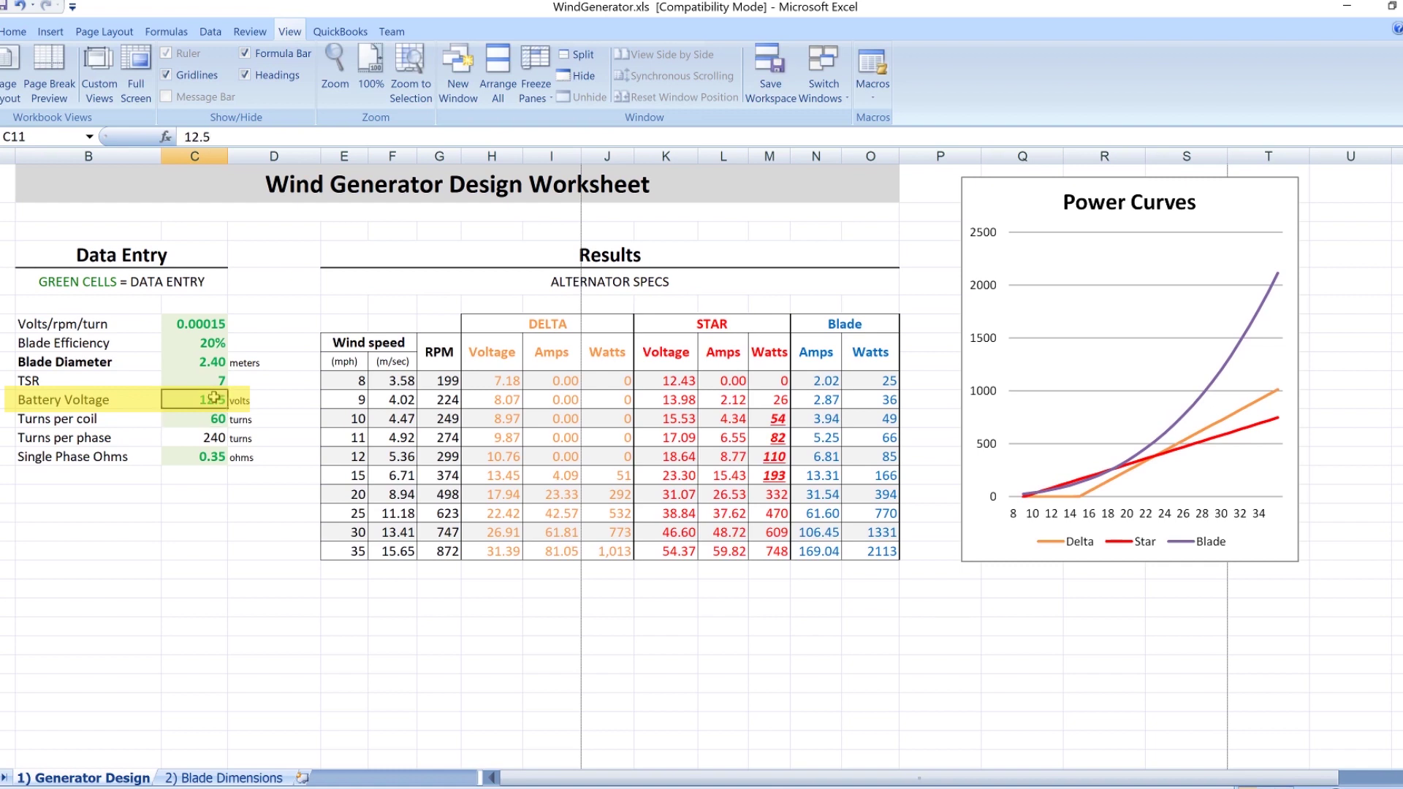
{"action": "type", "text": "11"}
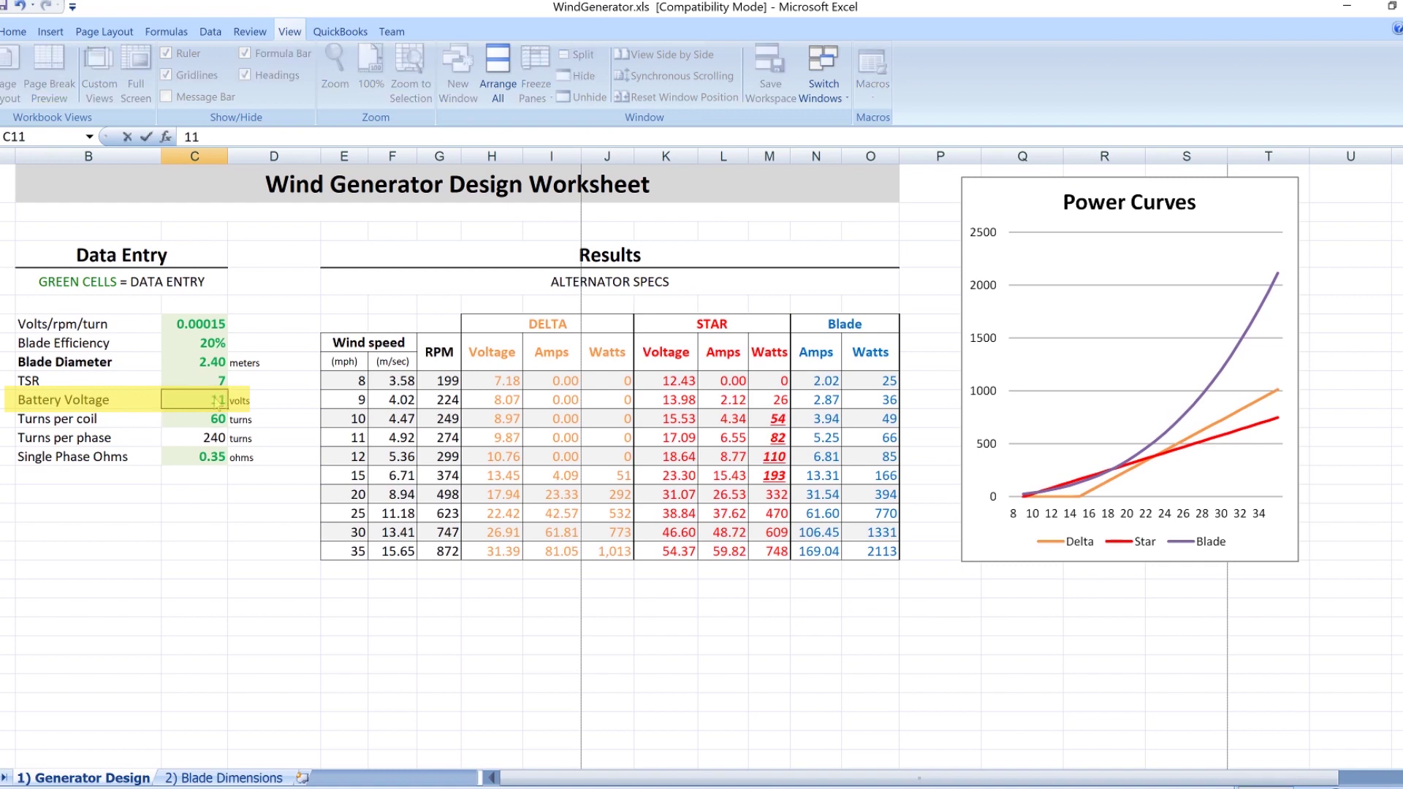
{"action": "key", "text": "Return"}
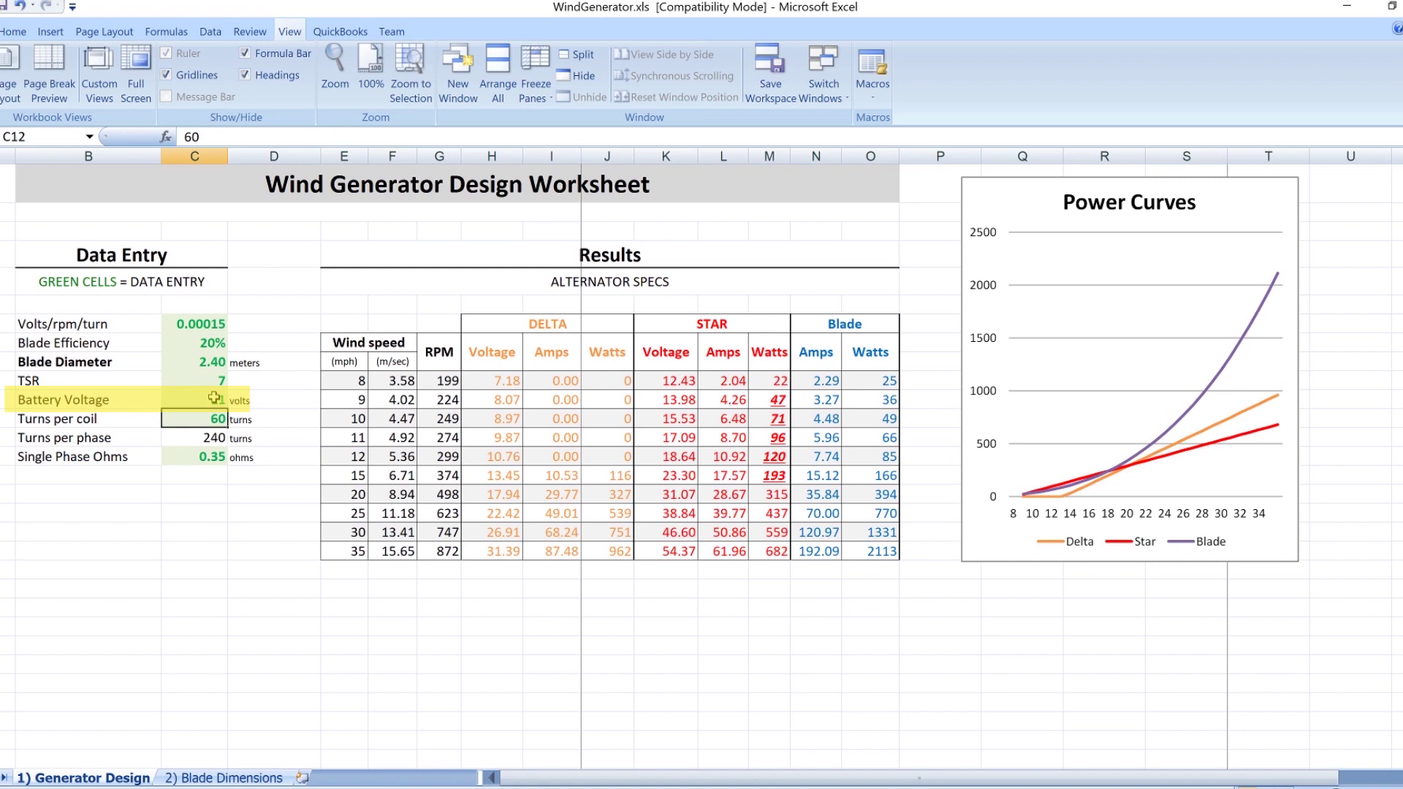
- Test a battery voltage of 24 volts and return the voltage to 13.5 volts
{"action": "left_click", "coordinate": [213, 397]}
{"action": "type", "text": "24"}
{"action": "key", "text": "Return"}
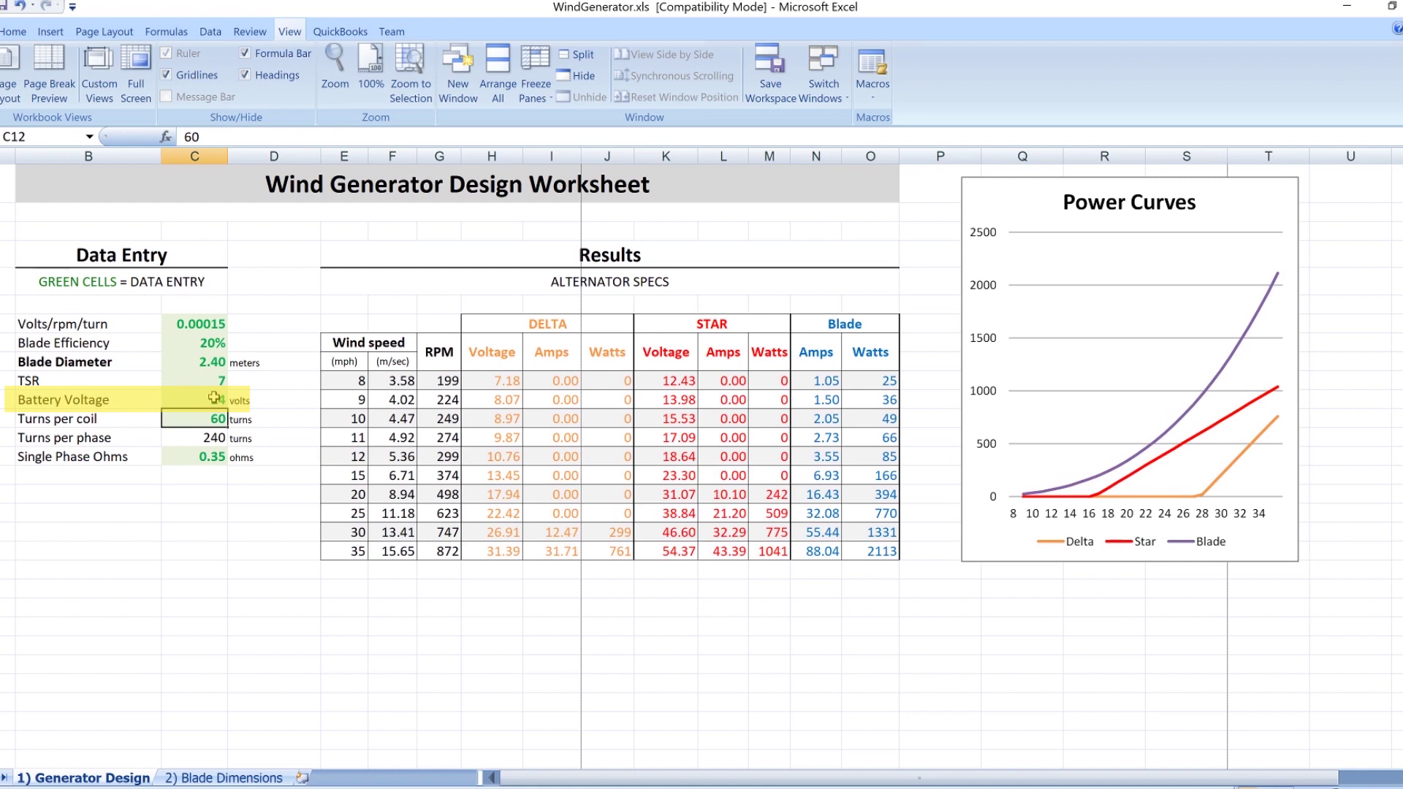
{"action": "left_click", "coordinate": [213, 396]}
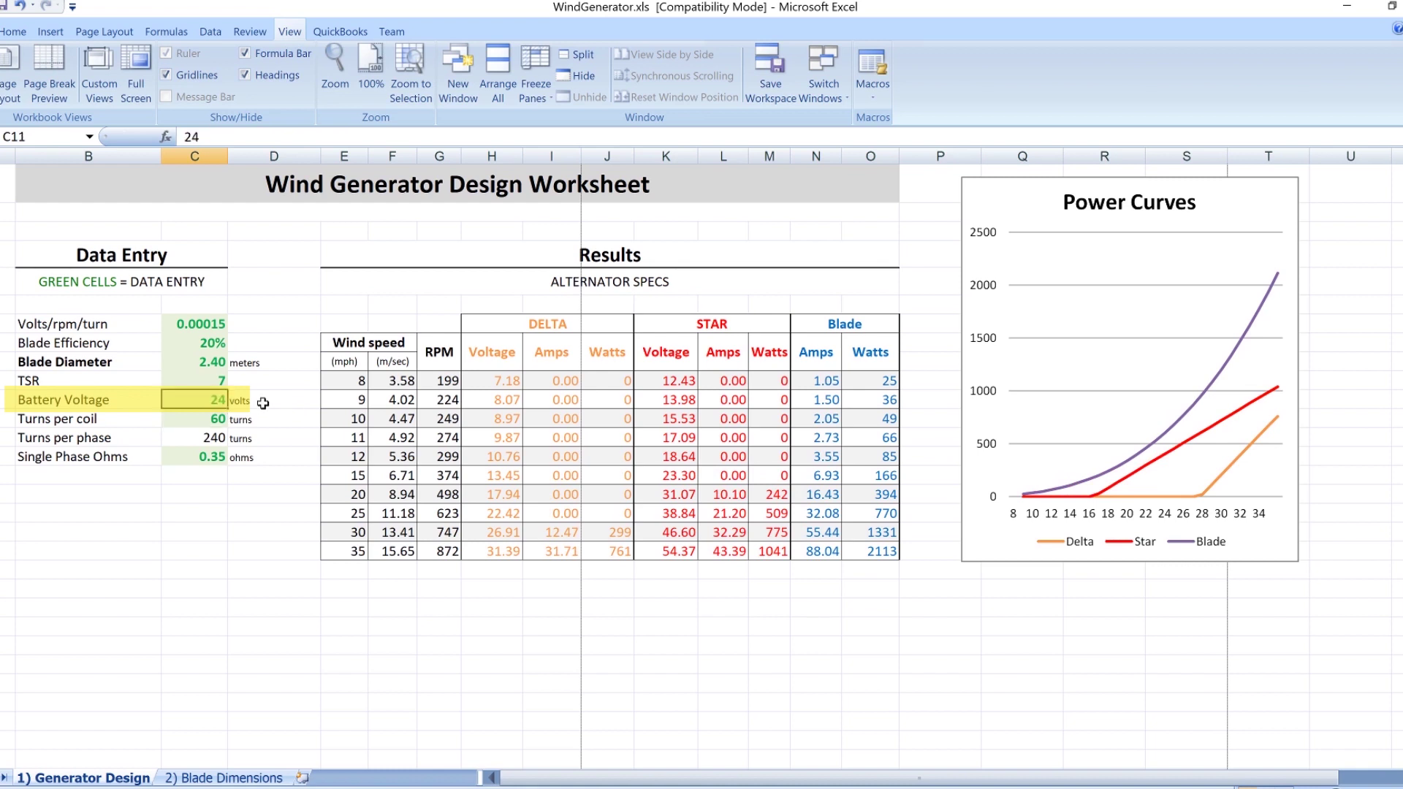
{"action": "type", "text": "1"}
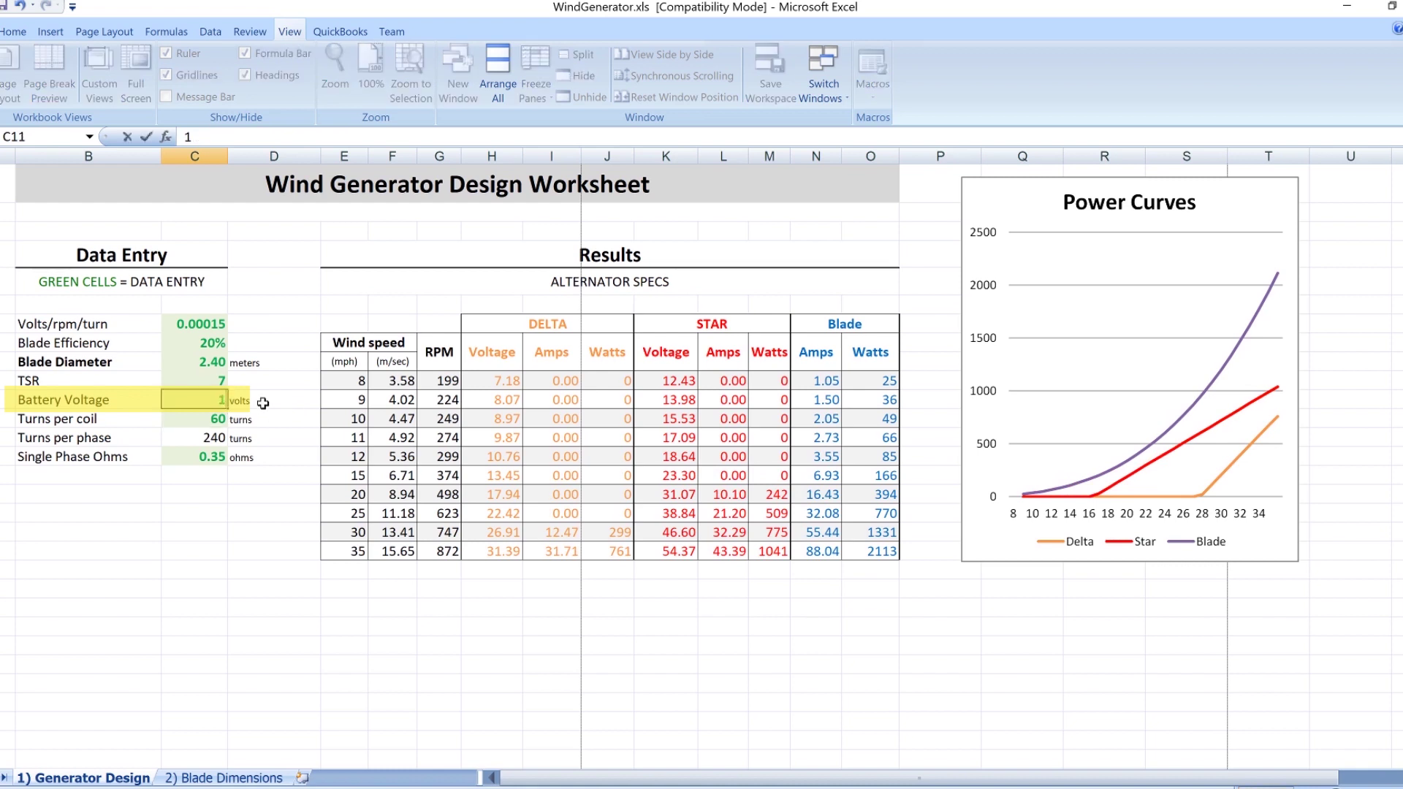
{"action": "type", "text": "3.5"}
{"action": "key", "text": "Return"}
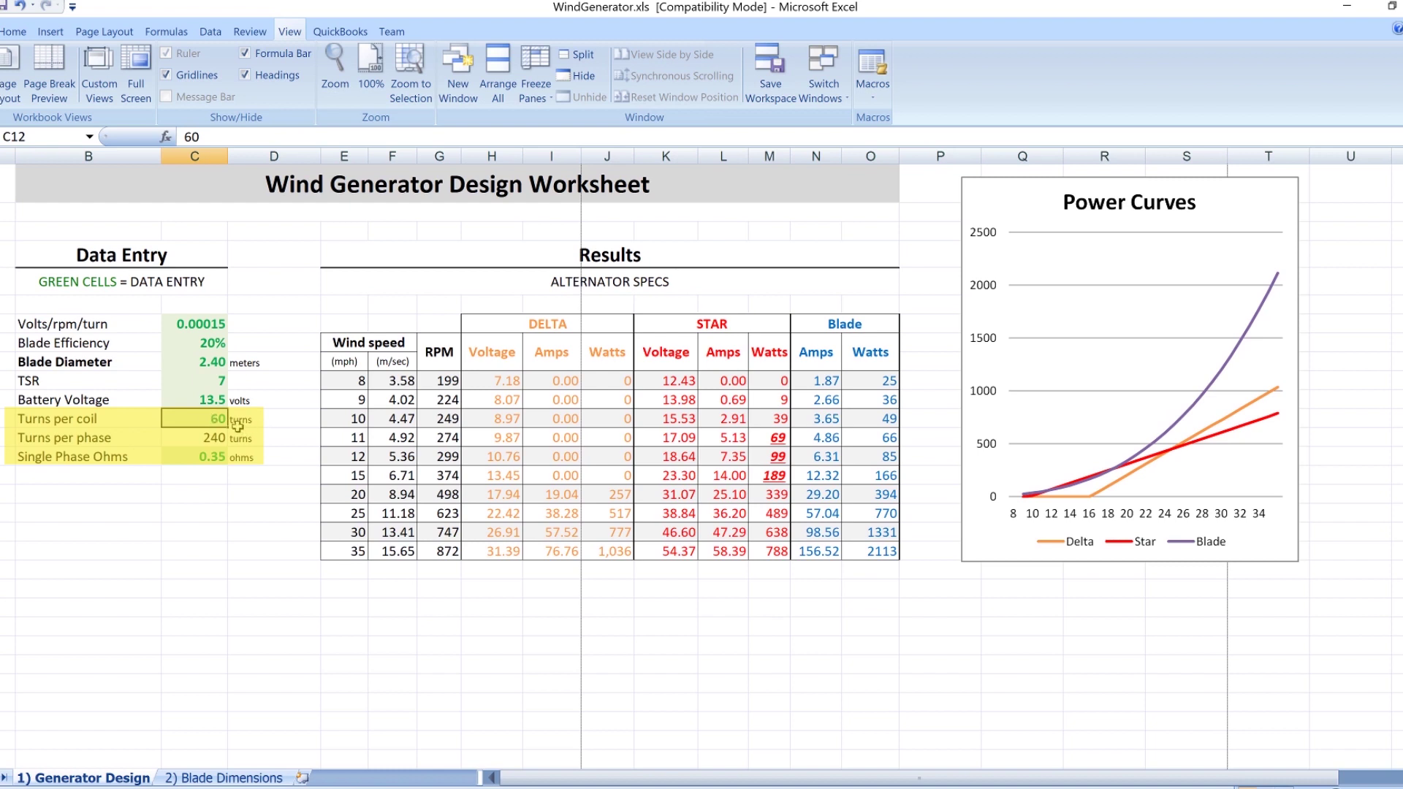
- Test turns per coil values of 100, 70 and 66 in the data entry section
{"action": "type", "text": "100"}
{"action": "key", "text": "Return"}
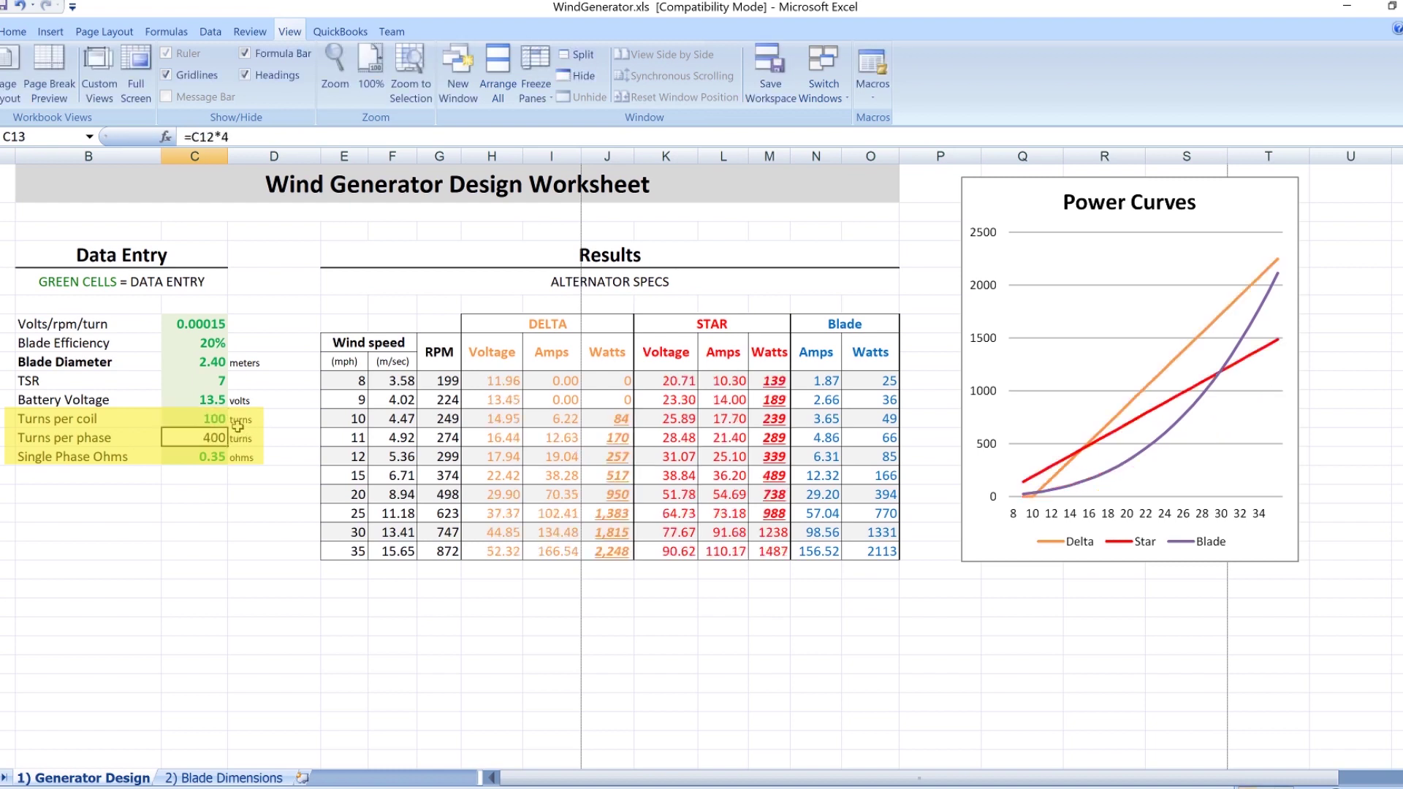
{"action": "left_click", "coordinate": [211, 419]}
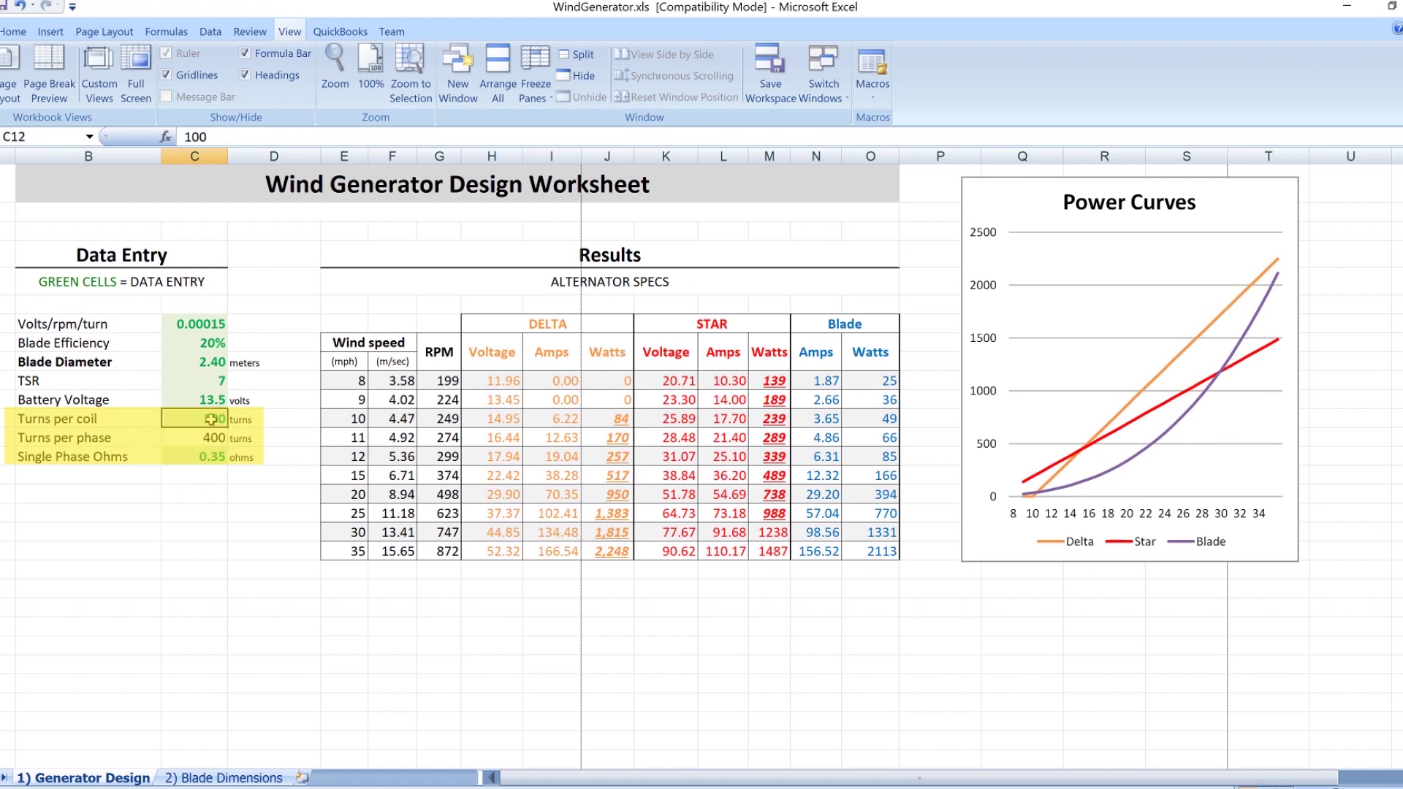
{"action": "type", "text": "70"}
{"action": "key", "text": "Return"}
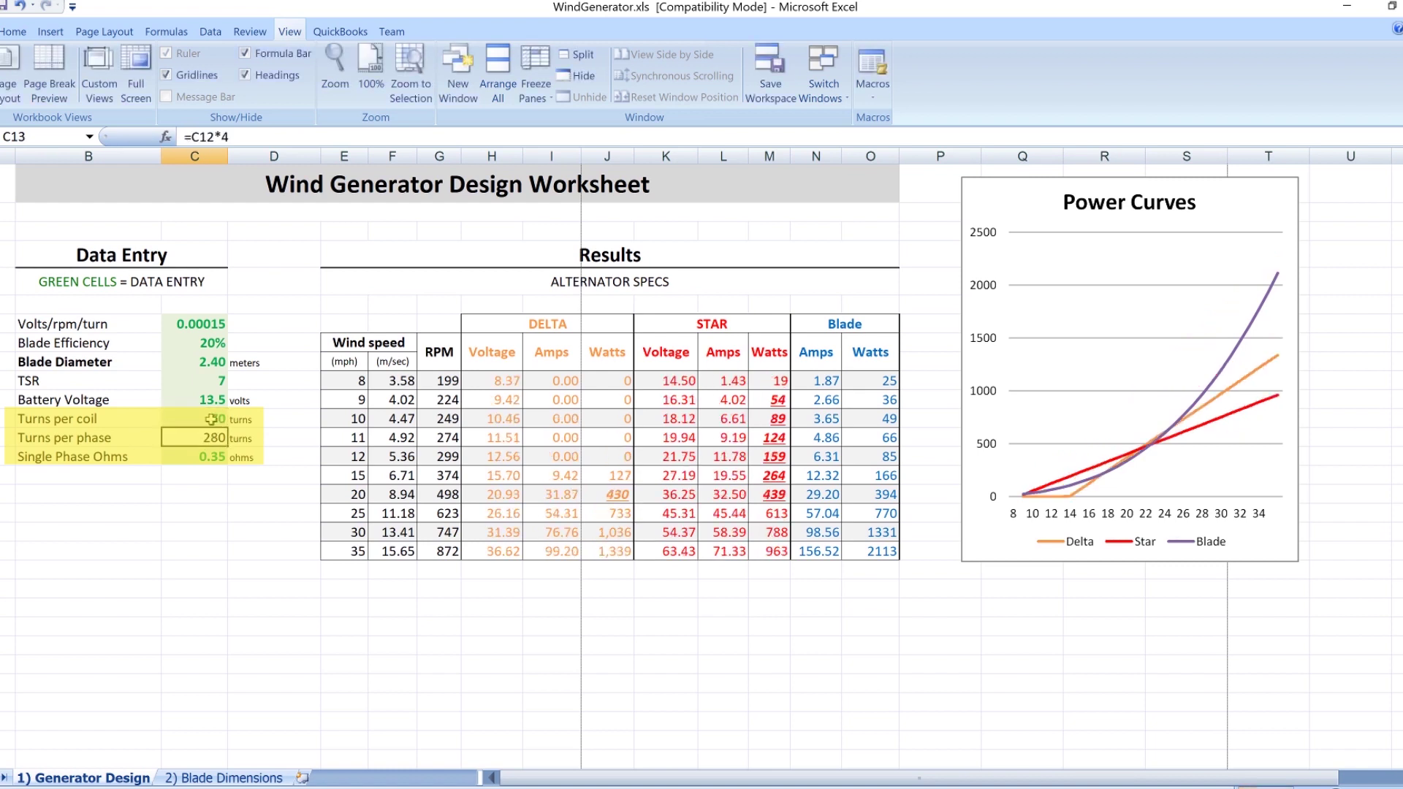
{"action": "left_click", "coordinate": [211, 420]}
{"action": "type", "text": "66"}
{"action": "key", "text": "Return"}
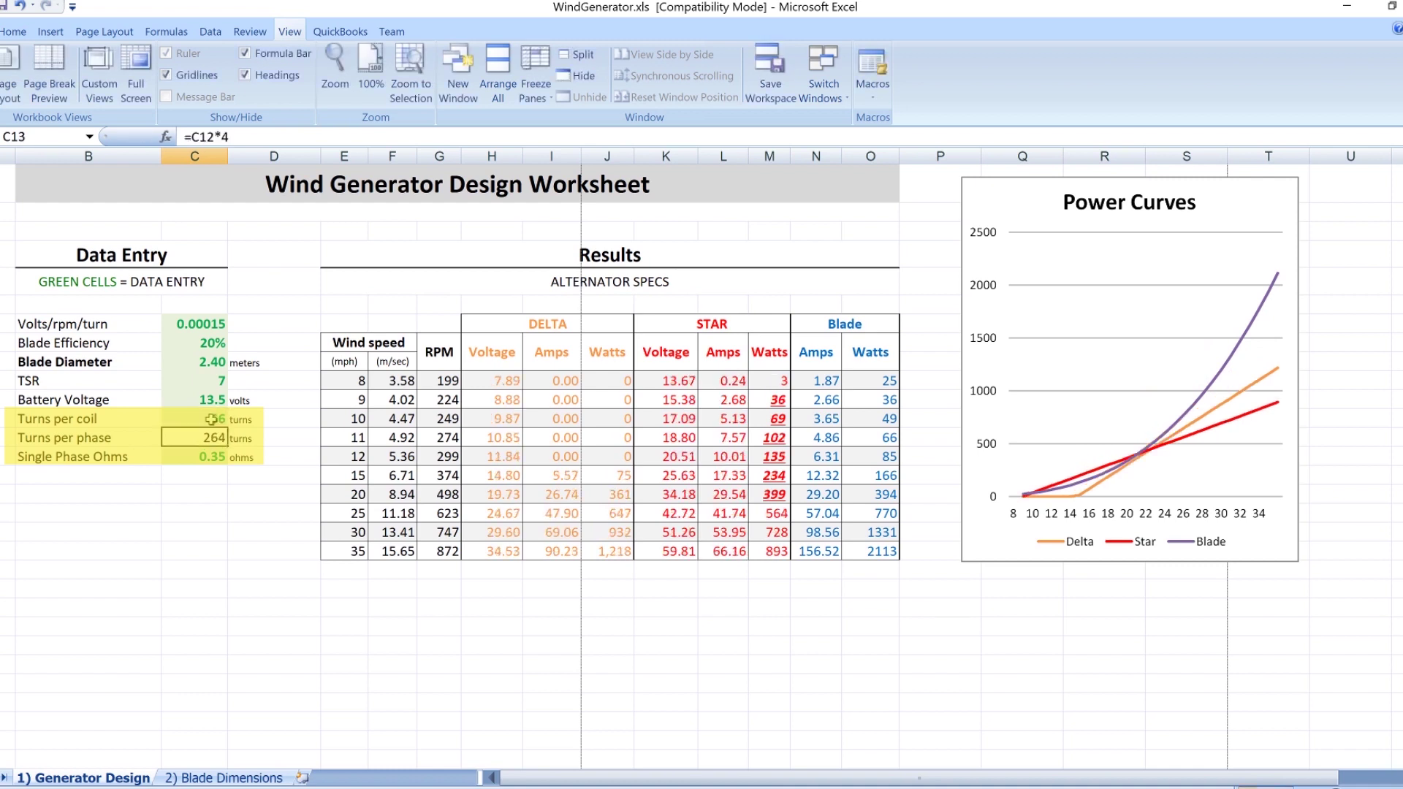
- Set the turns per coil to 50 in the data entry section
{"action": "left_click", "coordinate": [210, 419]}
{"action": "type", "text": "50"}
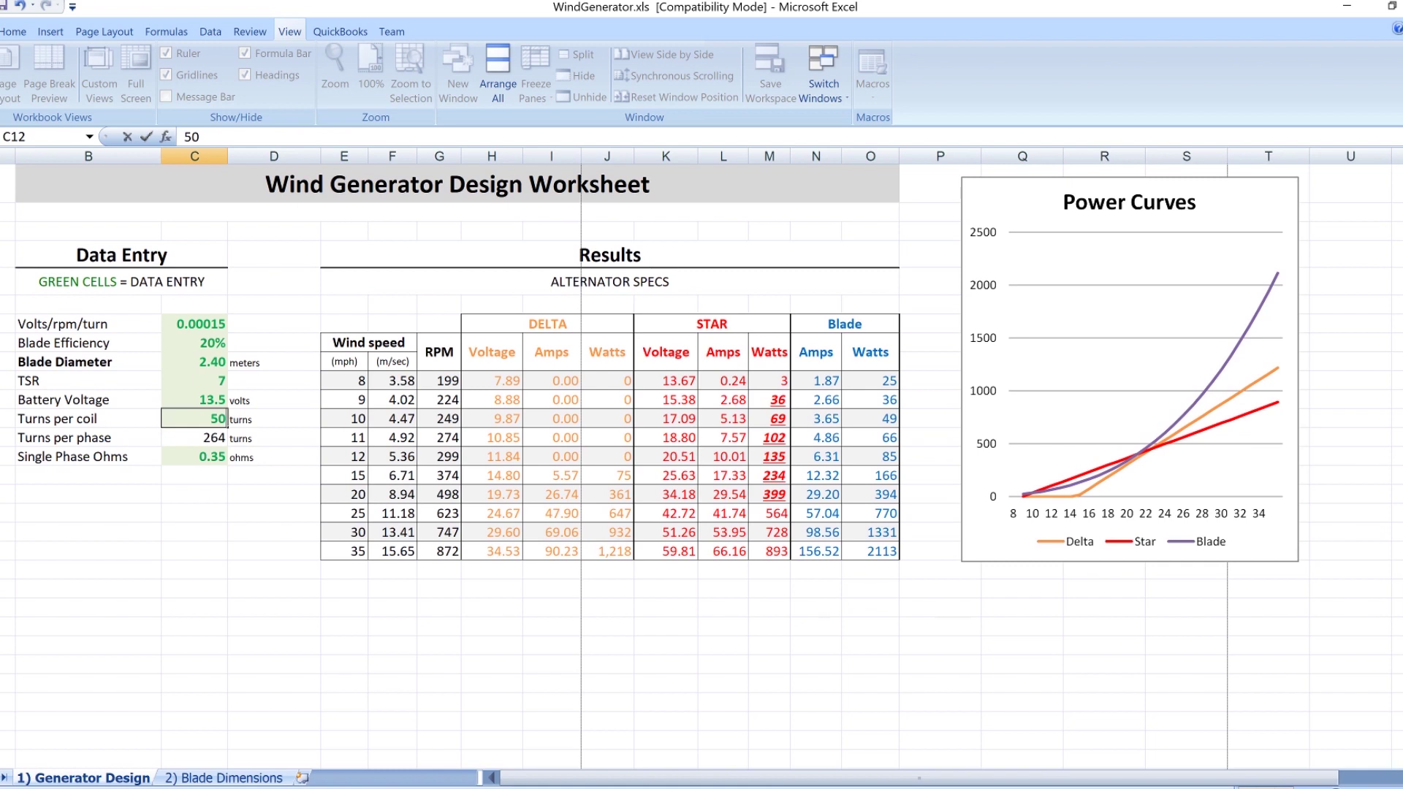
{"action": "key", "text": "Return"}
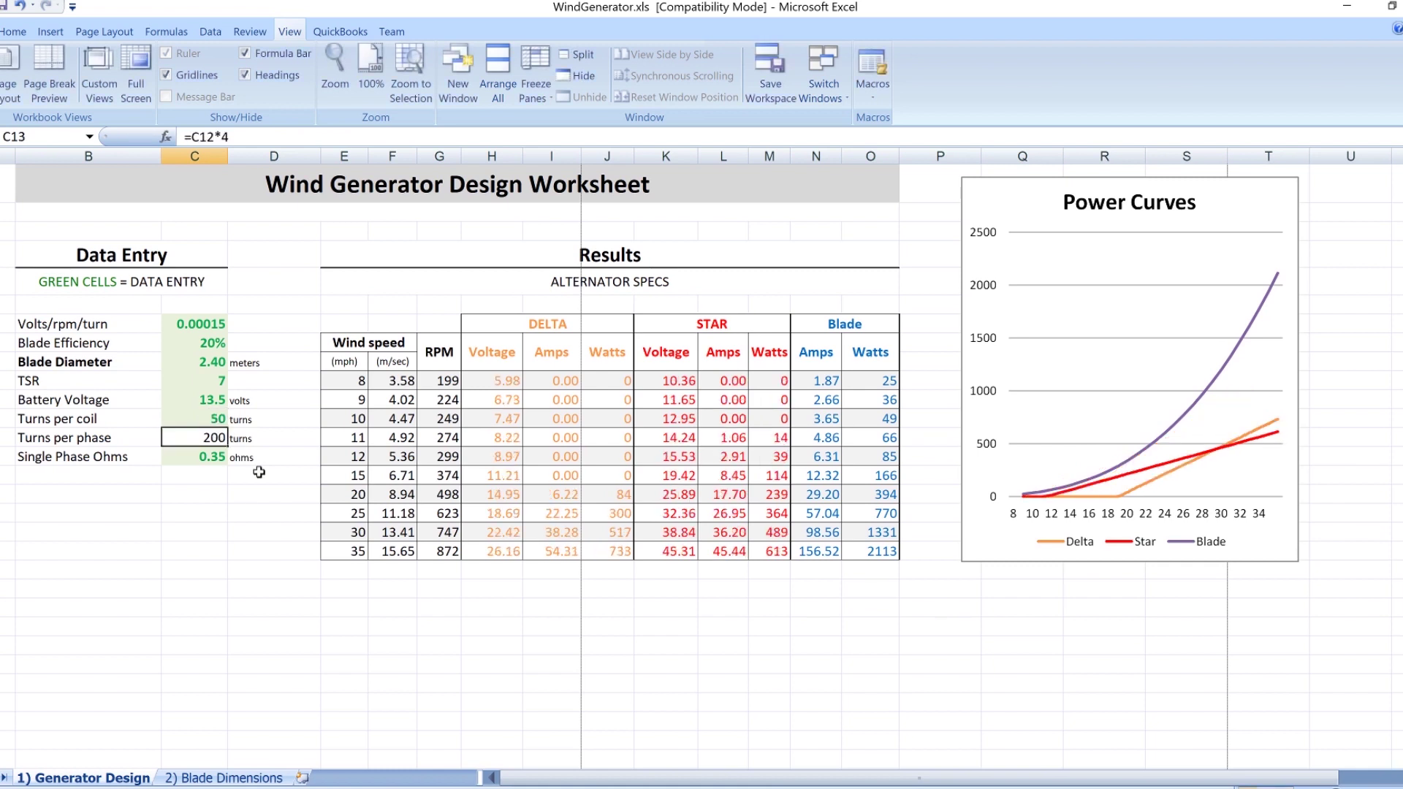
{"action": "left_click", "coordinate": [218, 418]}
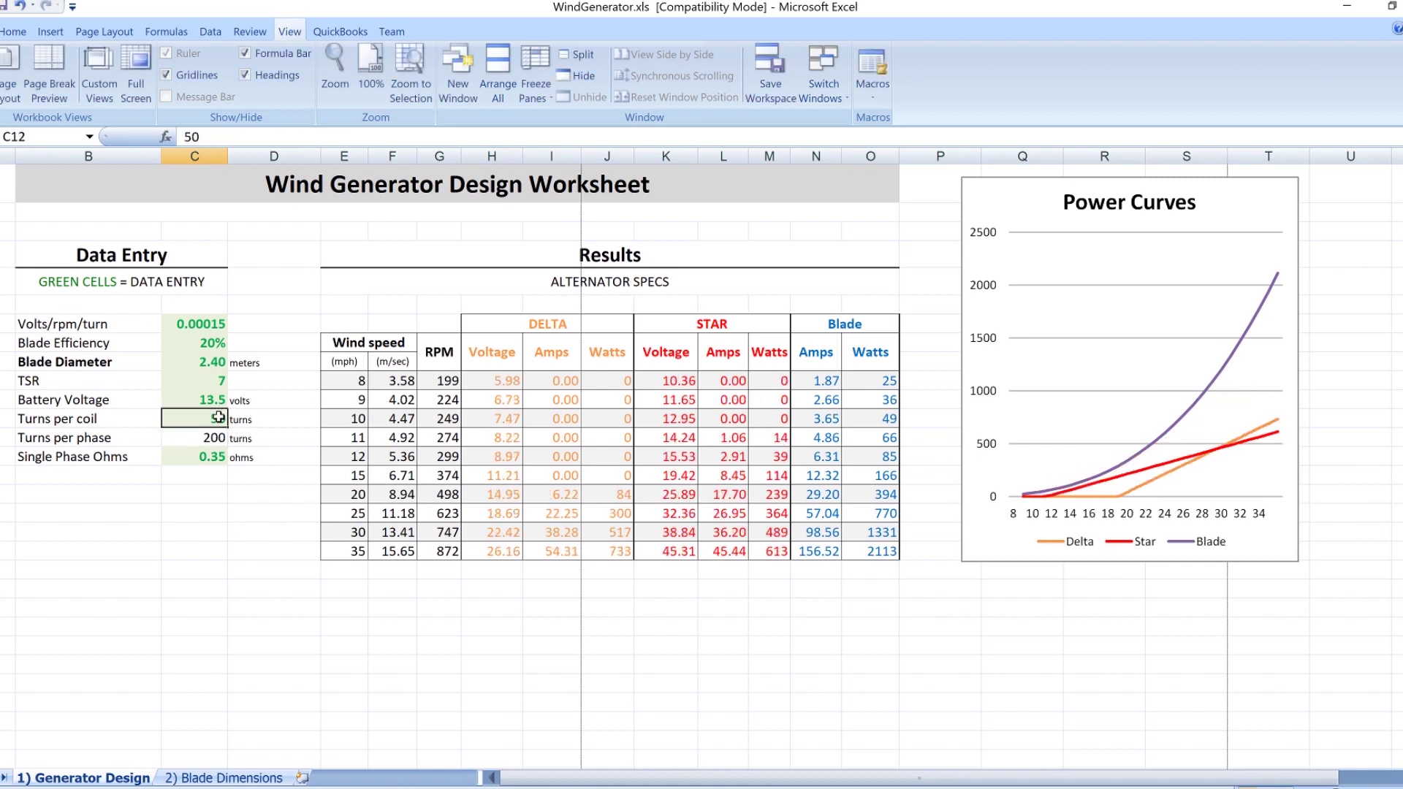
- Test turns per coil values of 60 and 58 in the data entry section, and settle on 60
{"action": "type", "text": "60"}
{"action": "key", "text": "Return"}
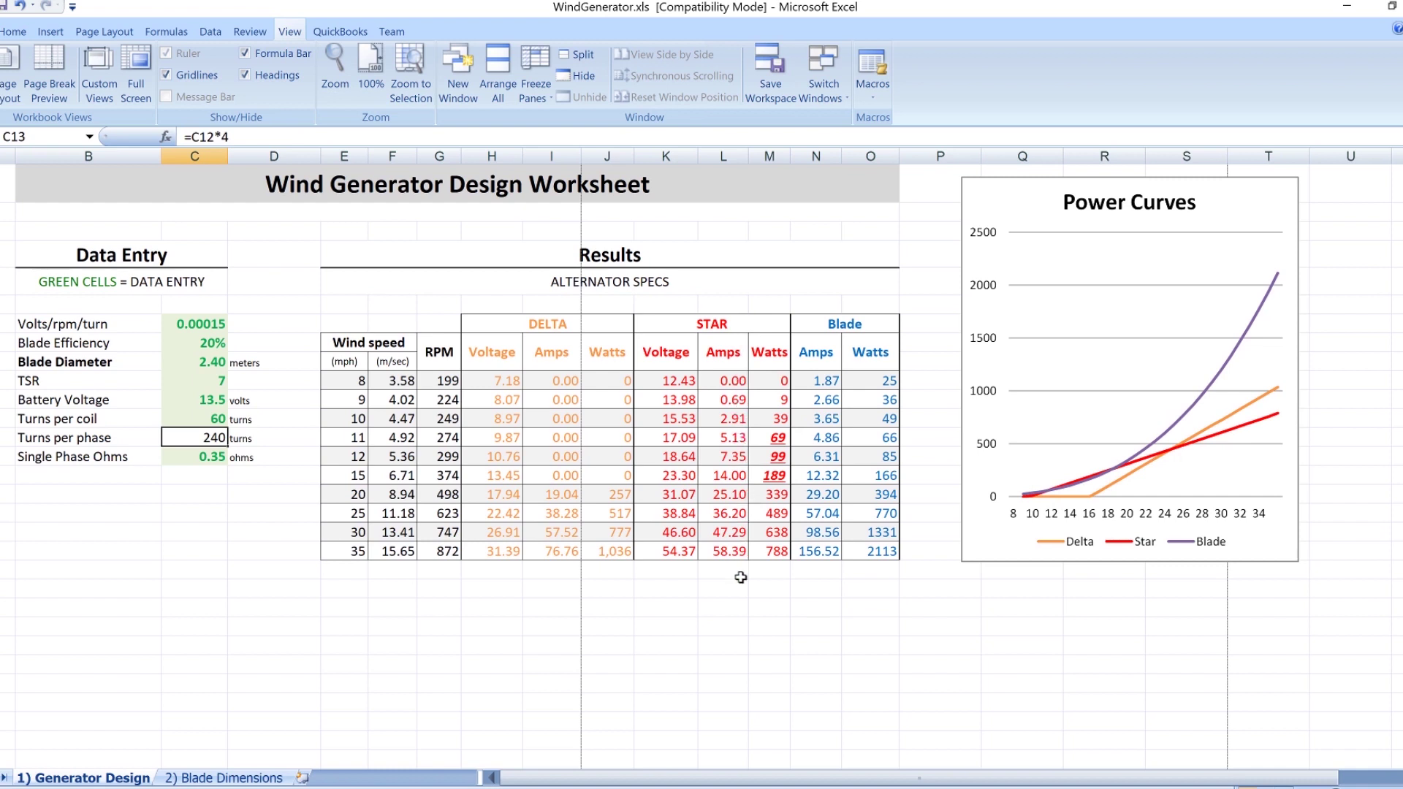
{"action": "left_click", "coordinate": [221, 419]}
{"action": "type", "text": "58"}
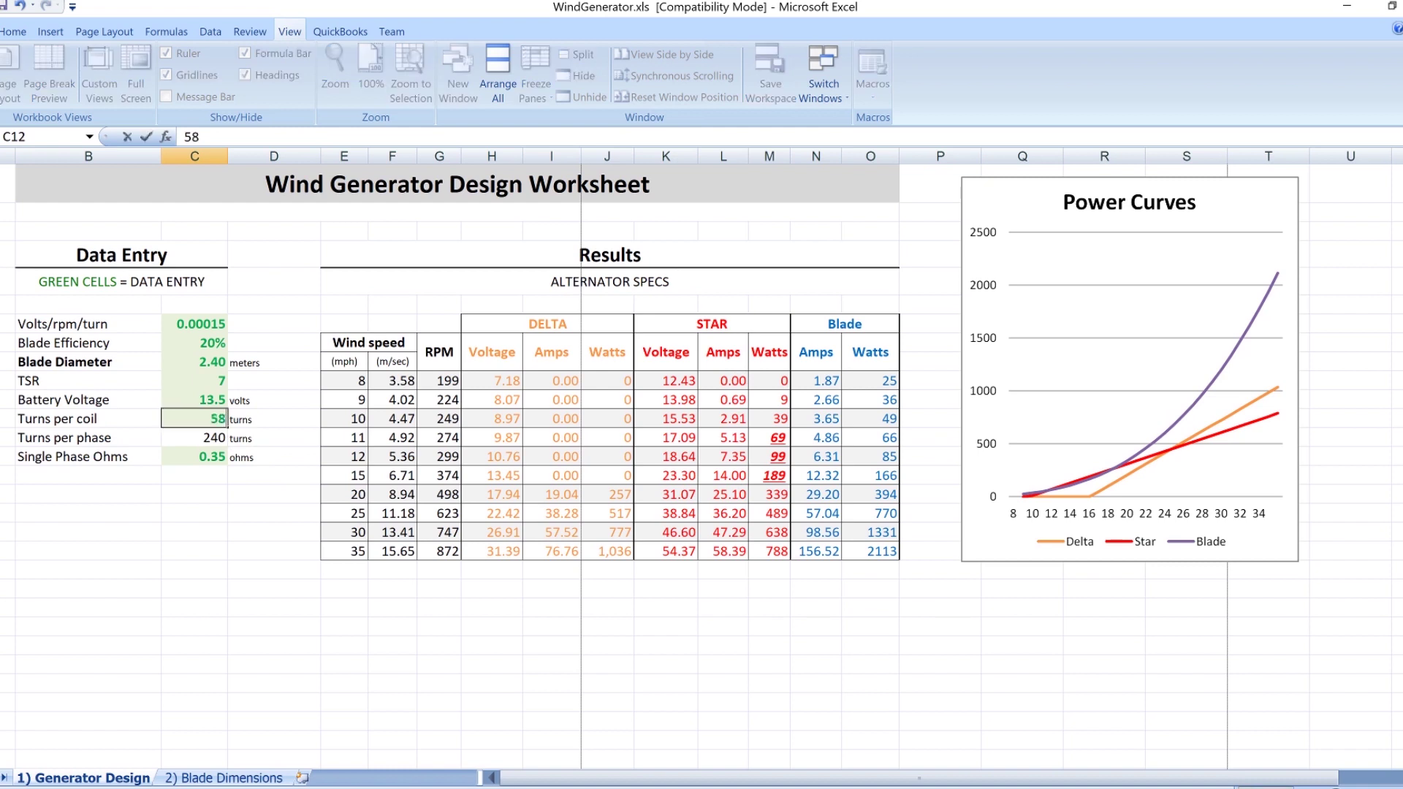
{"action": "key", "text": "Return"}
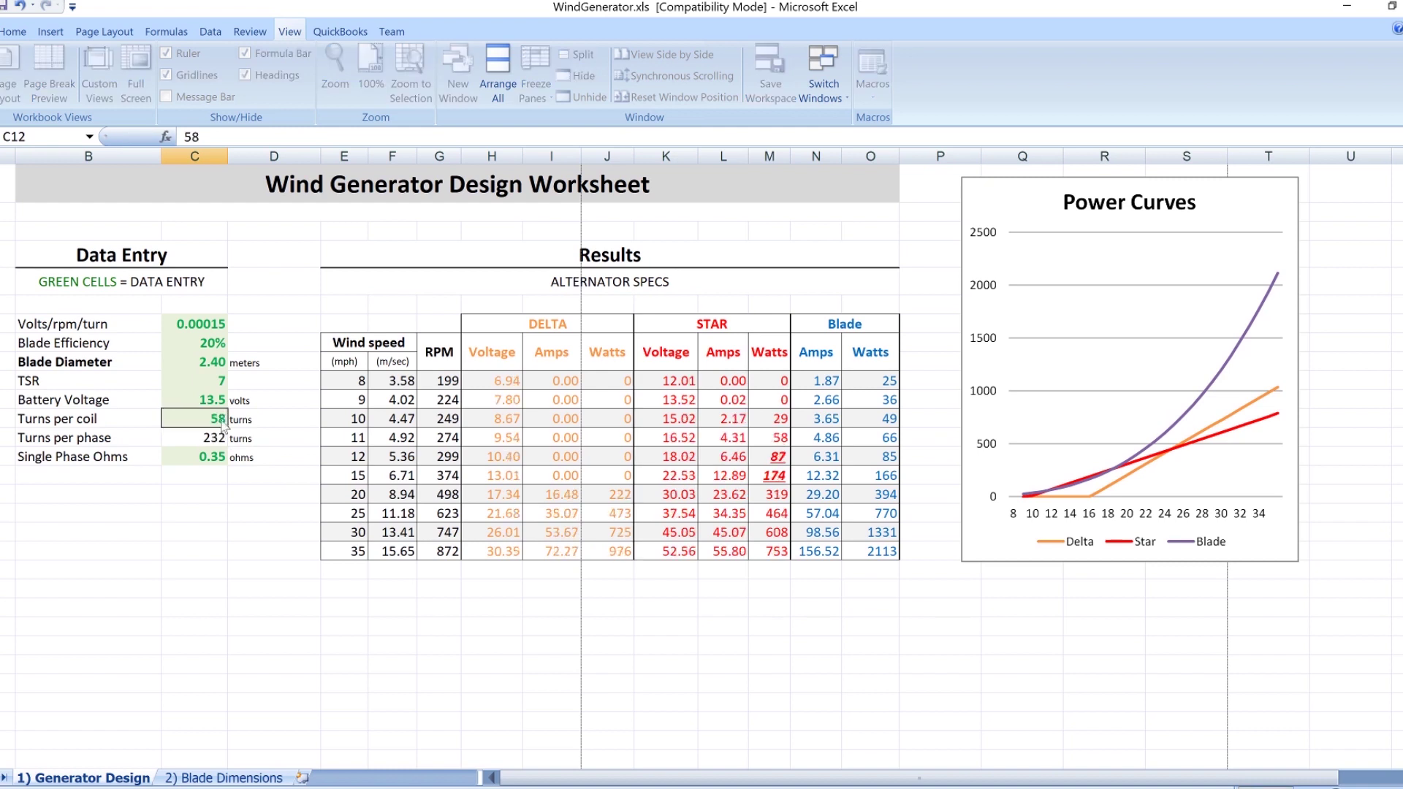
{"action": "left_click", "coordinate": [221, 419]}
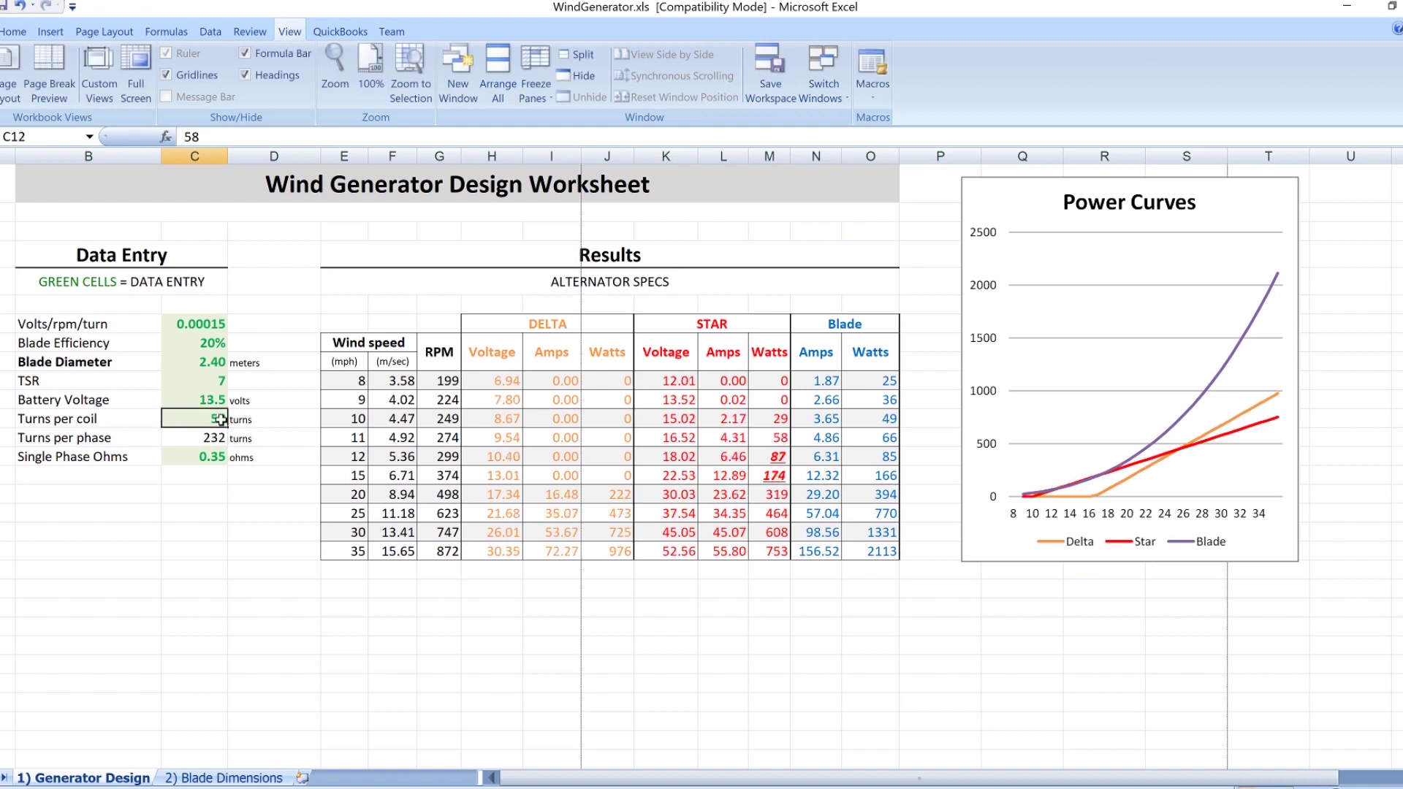
{"action": "type", "text": "60"}
{"action": "key", "text": "Return"}
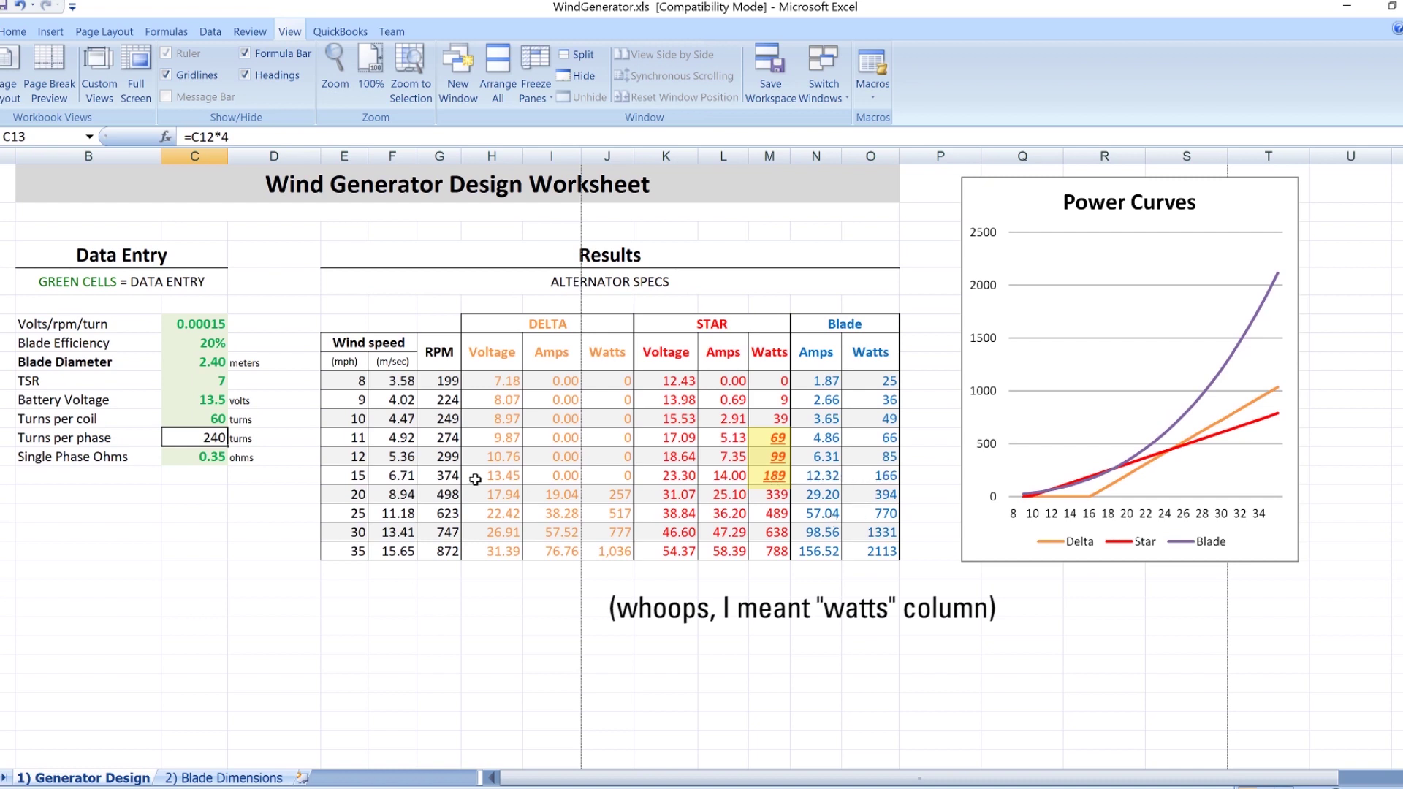
- Try turns per coil values of 100 and 66 in the data entry section, and restore the value to 60
{"action": "left_click", "coordinate": [216, 422]}
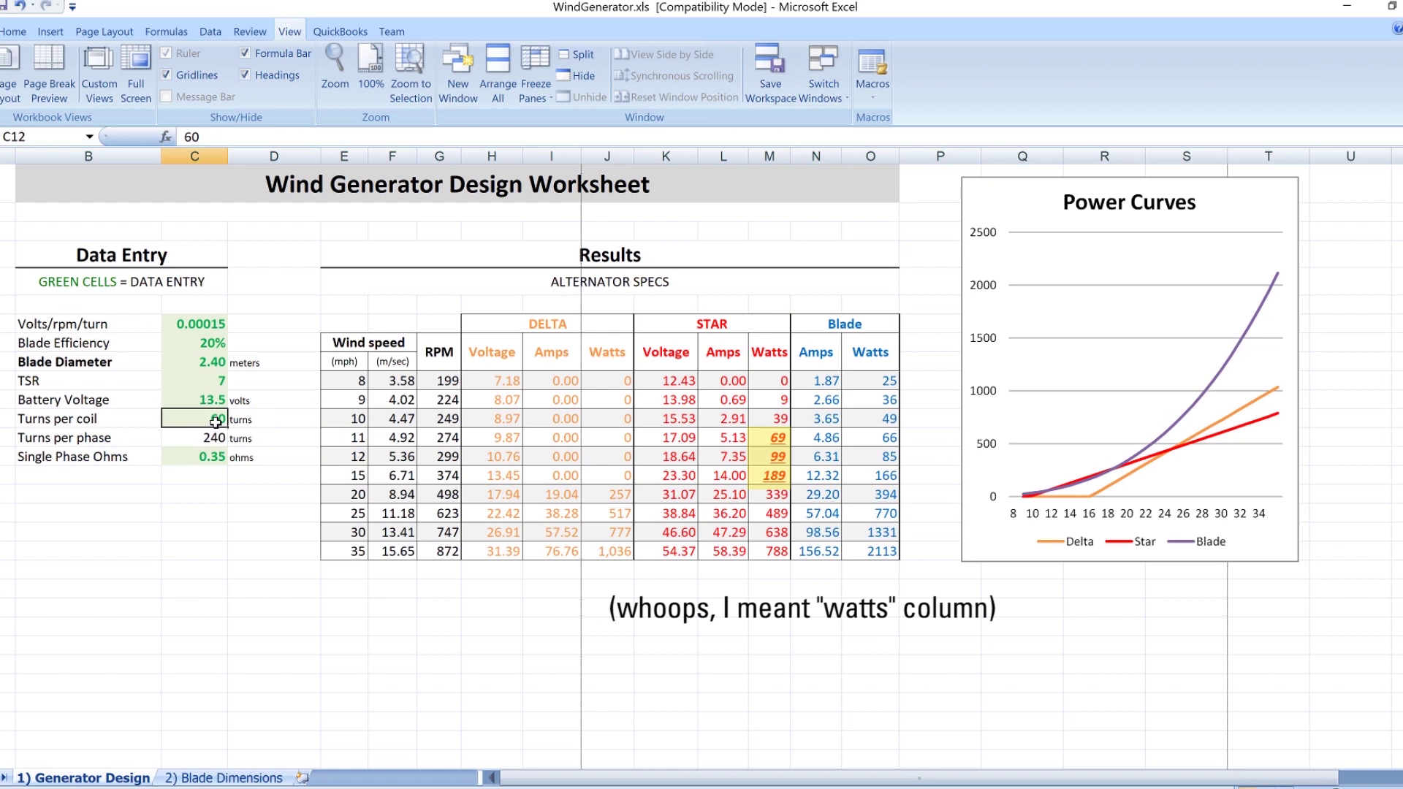
{"action": "type", "text": "100"}
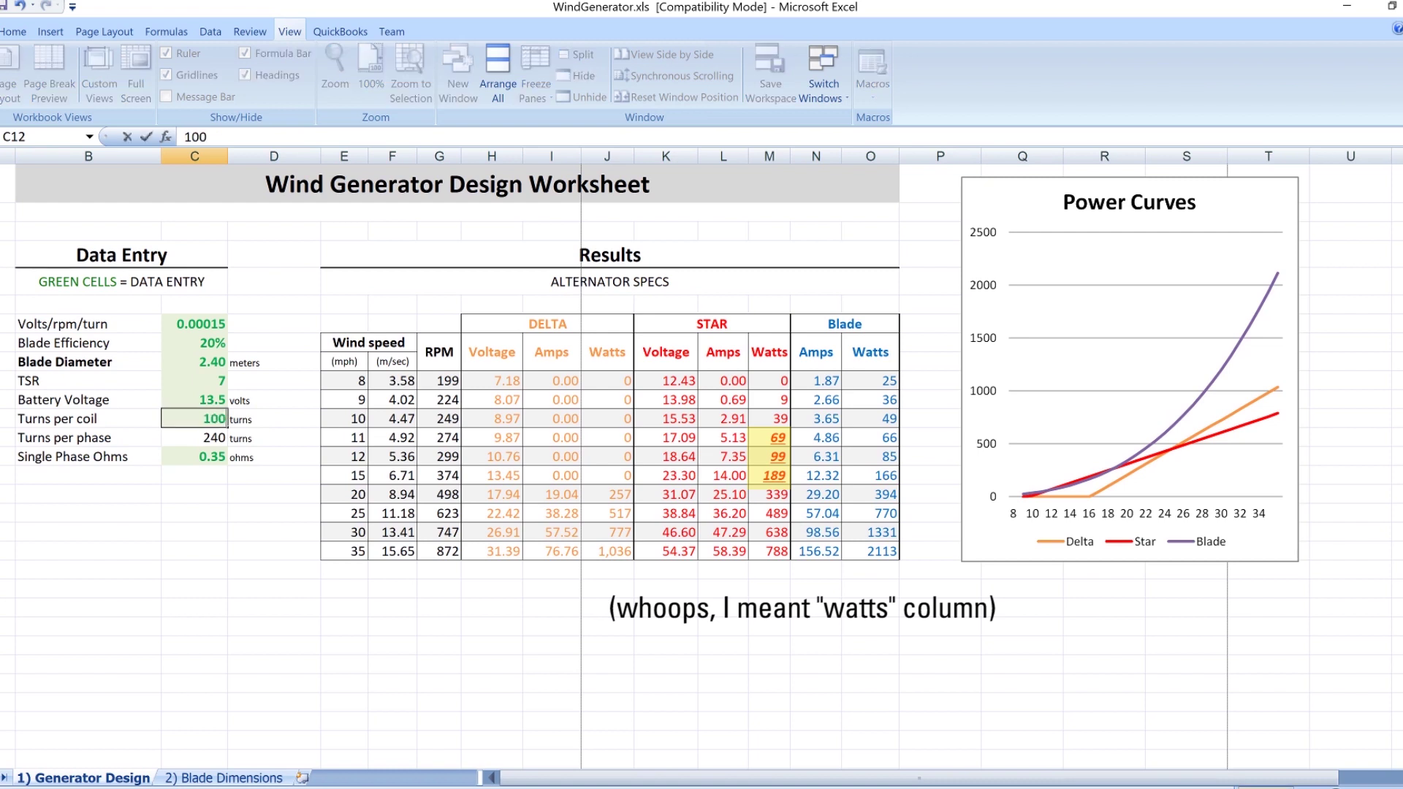
{"action": "key", "text": "Return"}
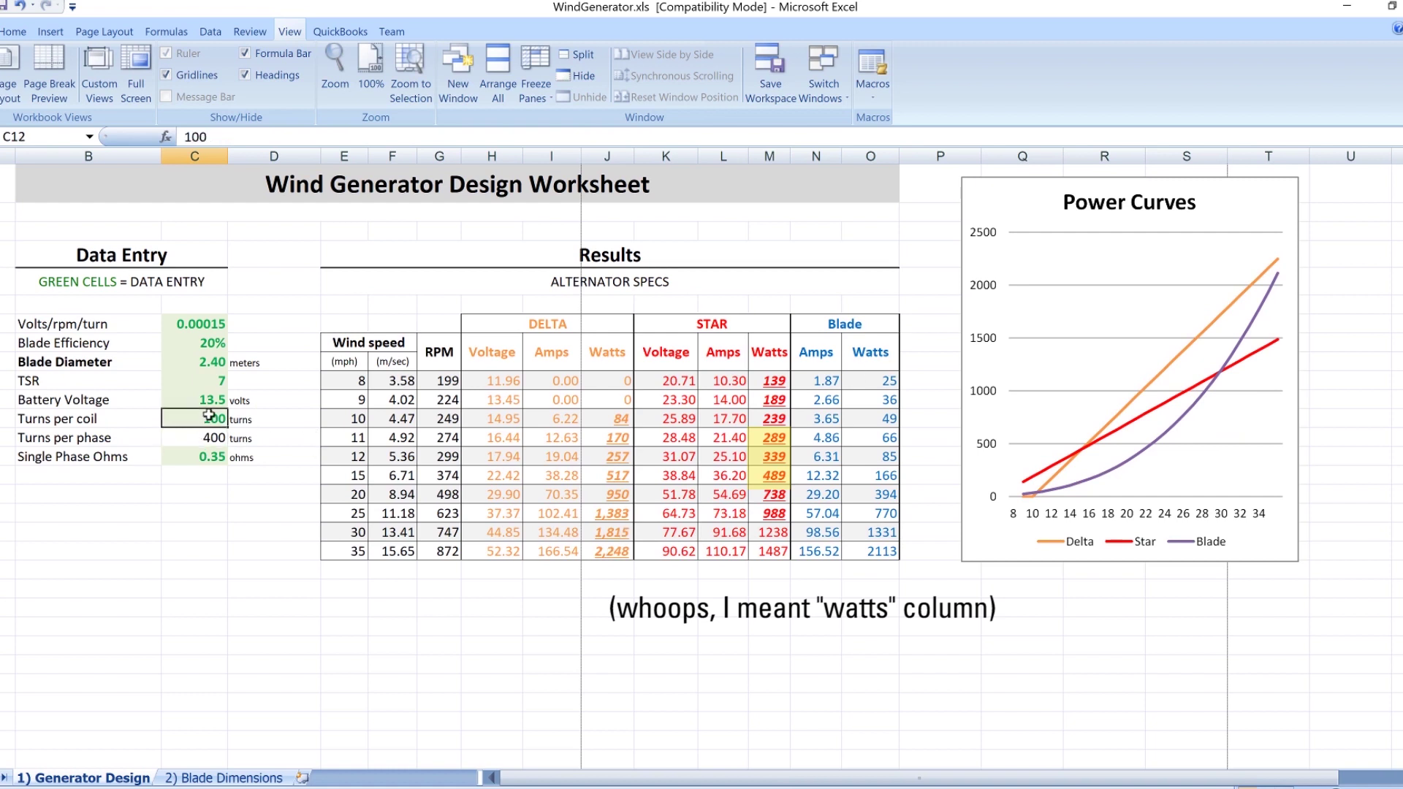
{"action": "type", "text": "60"}
{"action": "key", "text": "Return"}
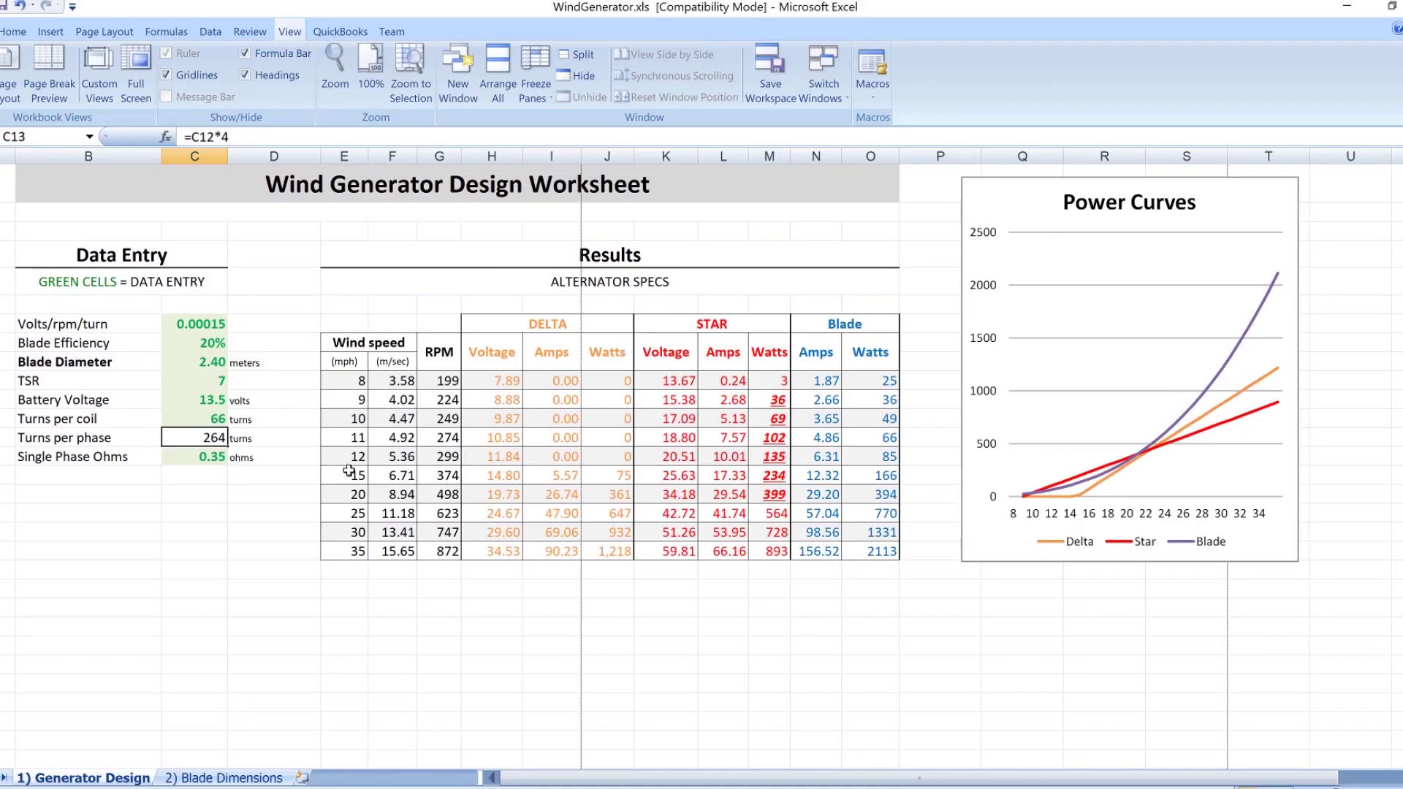
{"action": "left_click", "coordinate": [213, 420]}
{"action": "type", "text": "60"}
{"action": "key", "text": "Return"}
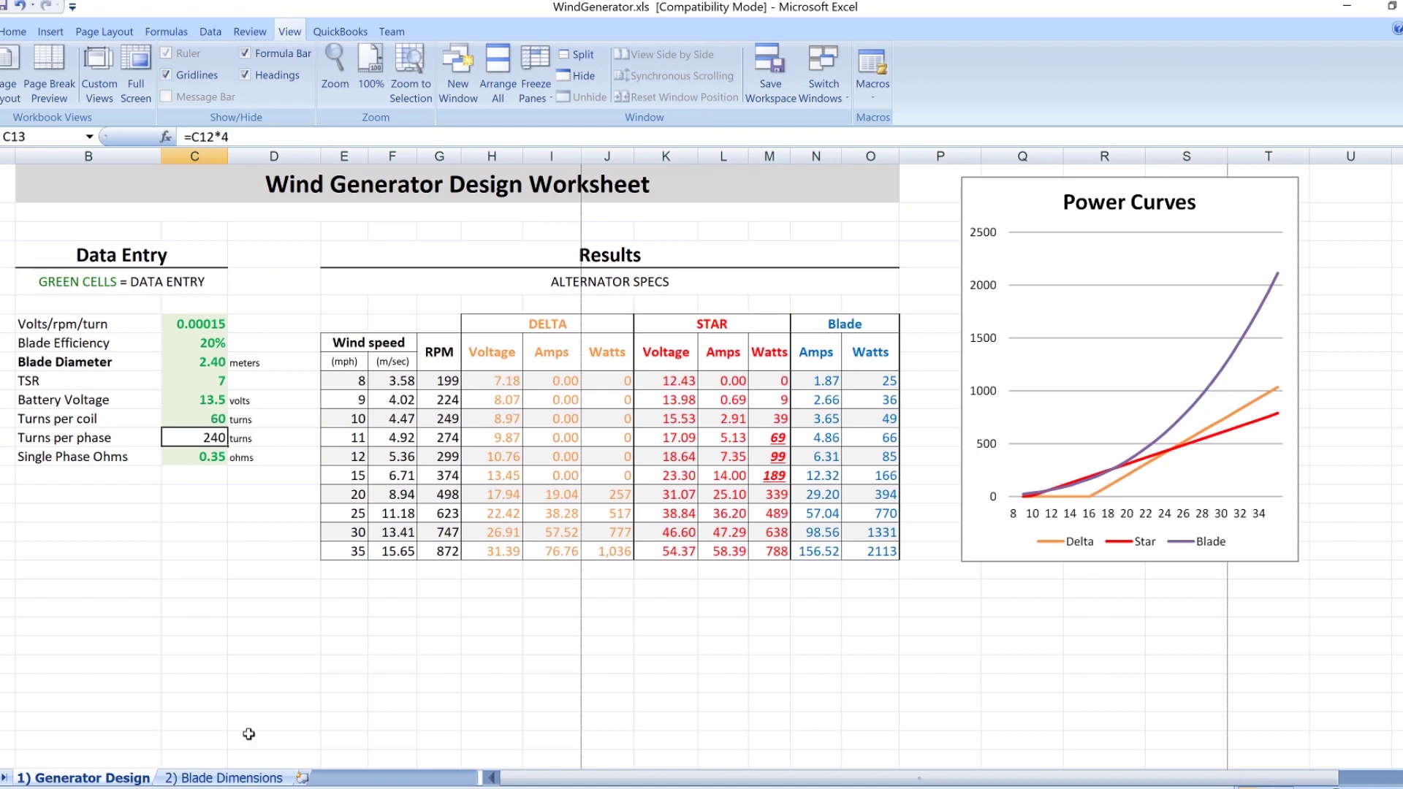
- Look at the Blade Dimensions sheet and return to the Generator Design sheet
{"action": "left_click", "coordinate": [232, 777]}
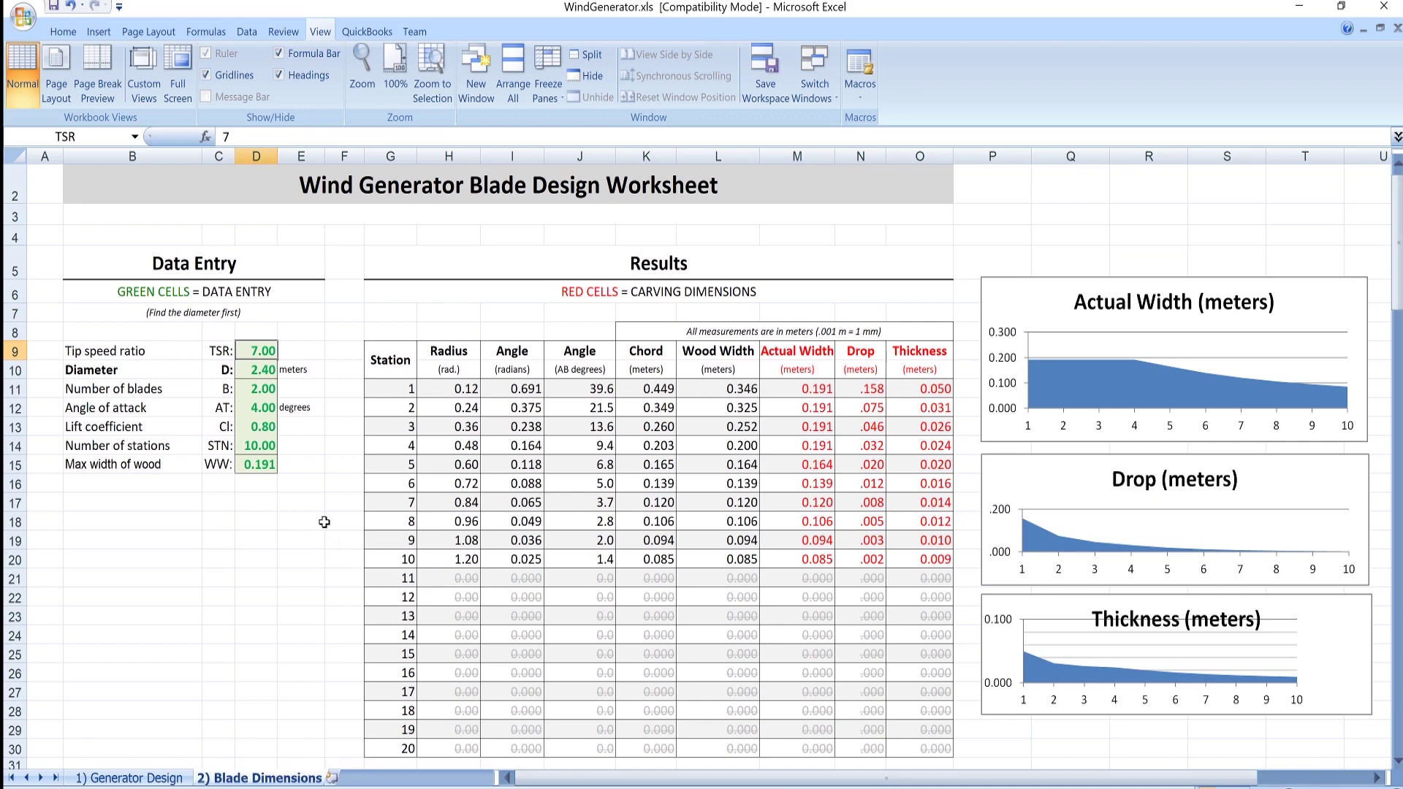
{"action": "key", "text": "ctrl+Page_Up"}
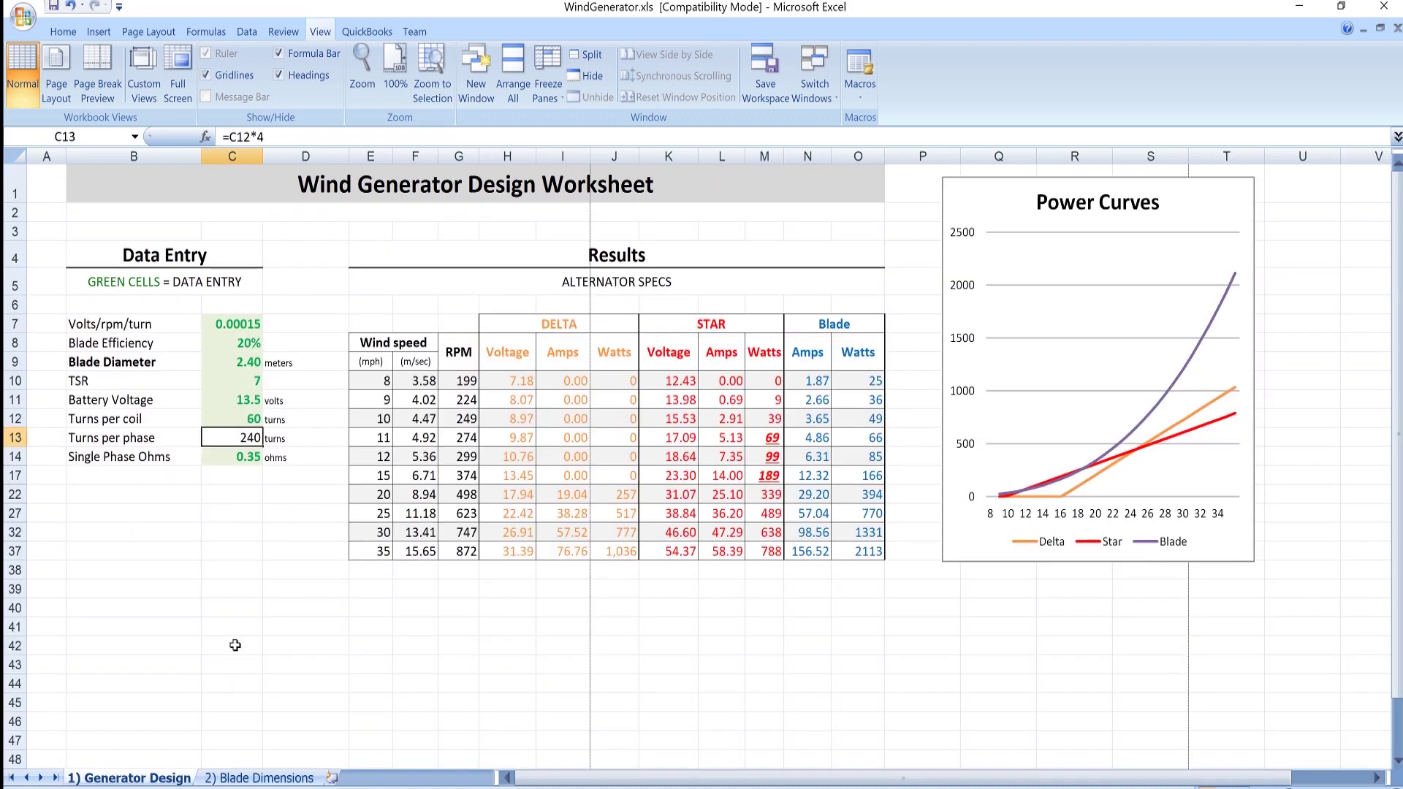